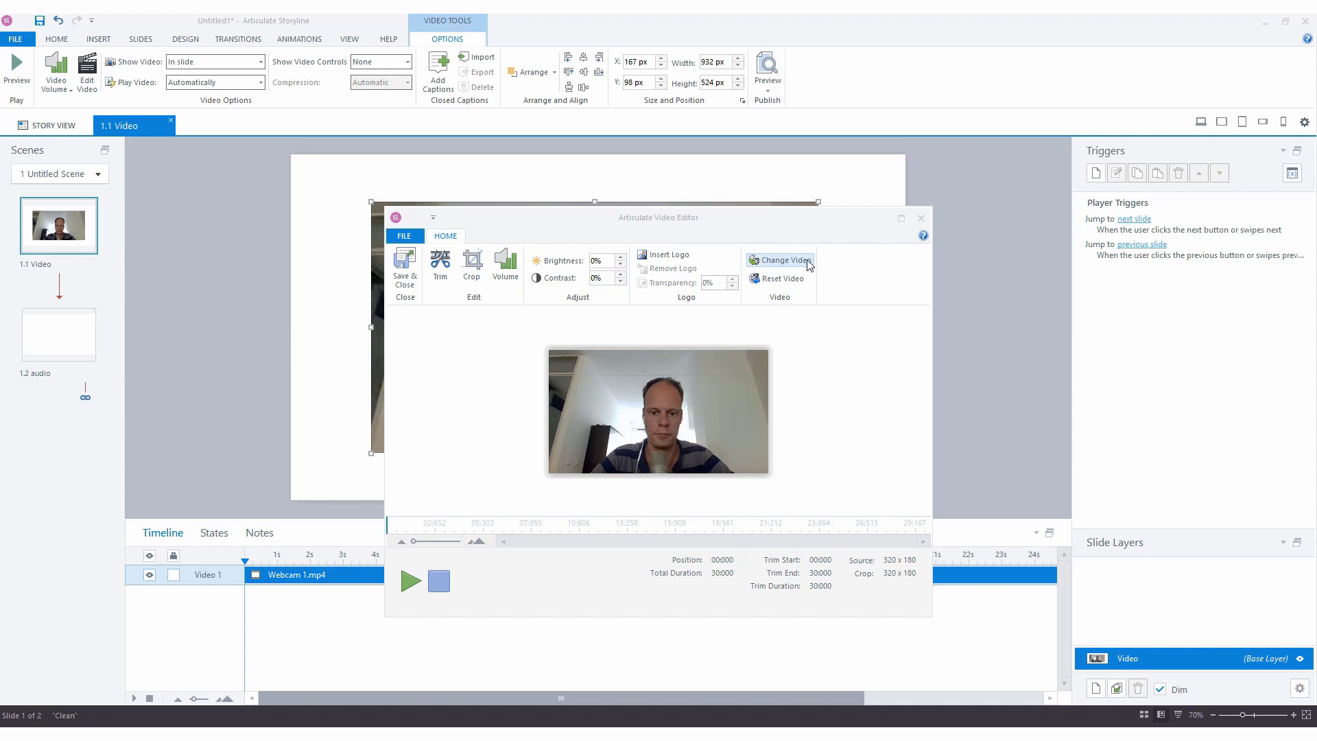
# - Try trimming the start of the webcam video to about 02:765 and reset the video to its original state
pyautogui.click(440, 267)
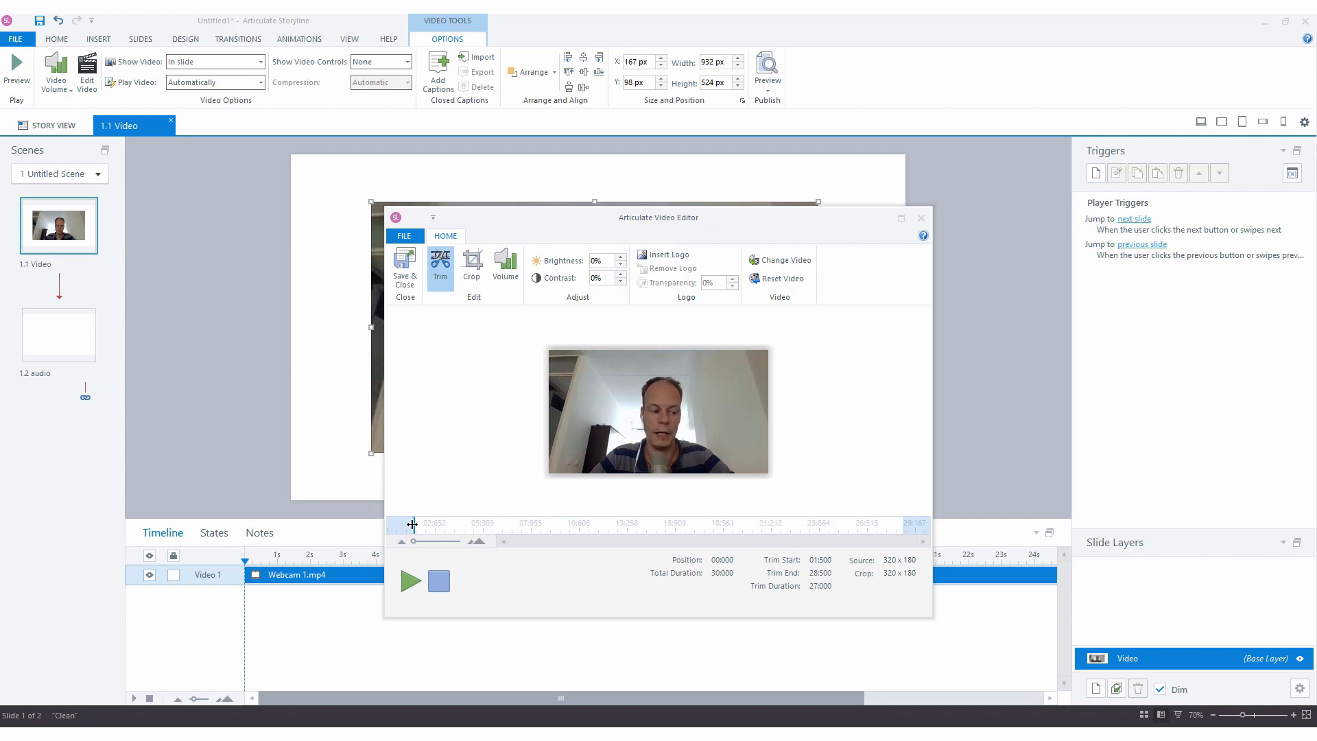
pyautogui.moveTo(411, 524); pyautogui.dragTo(437, 524)
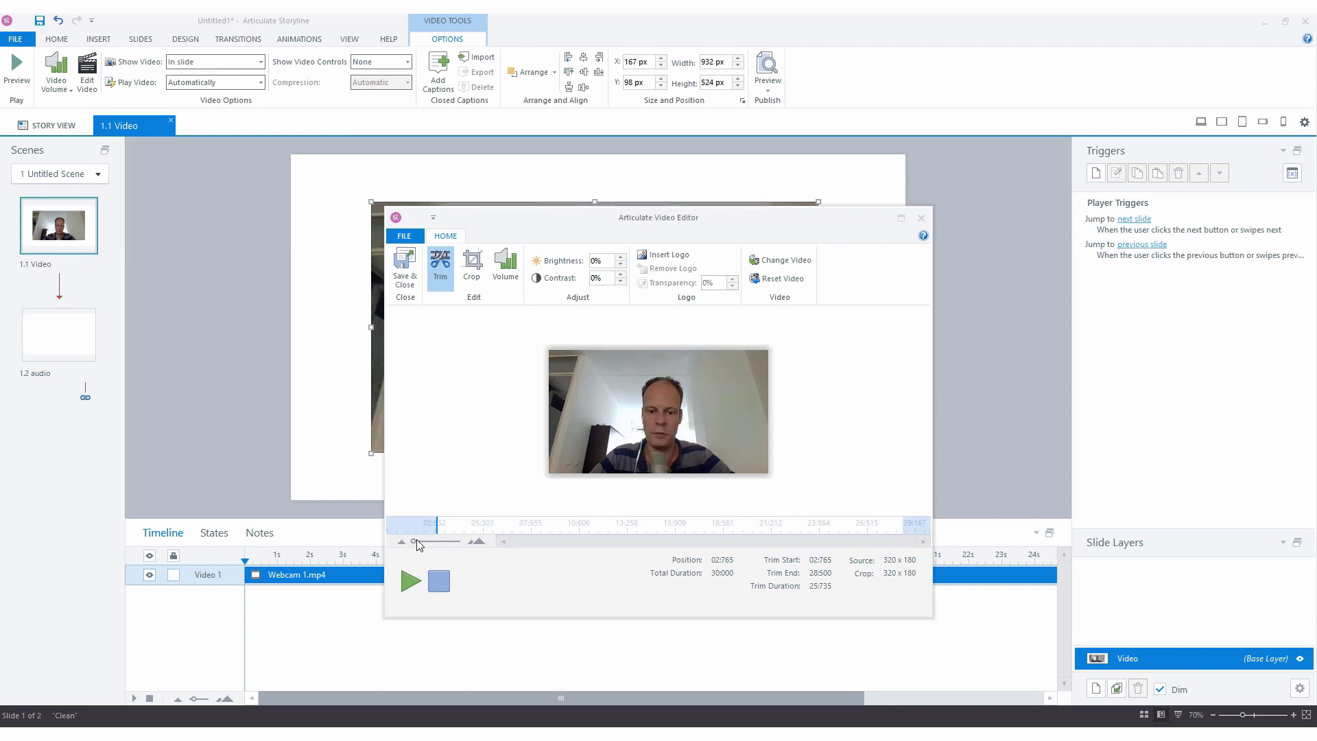
pyautogui.moveTo(415, 541); pyautogui.dragTo(453, 542)
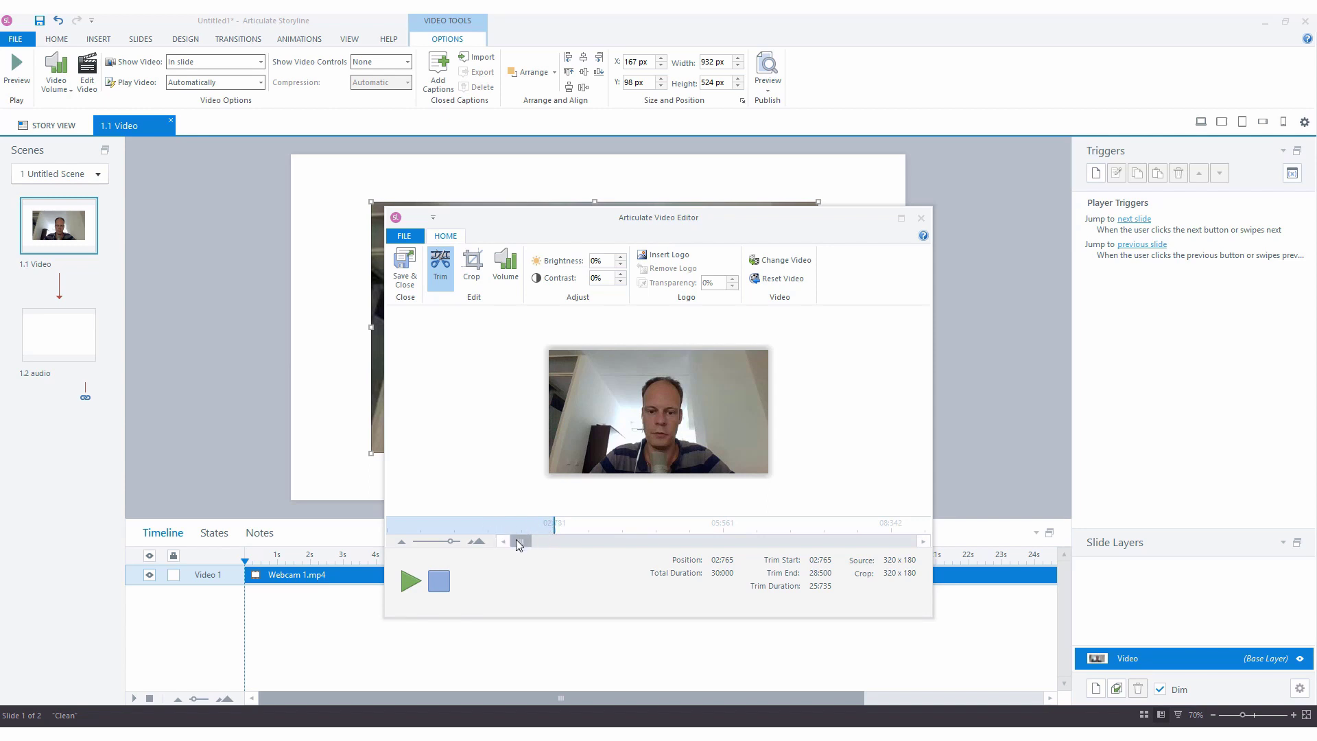
pyautogui.moveTo(516, 539); pyautogui.dragTo(890, 542)
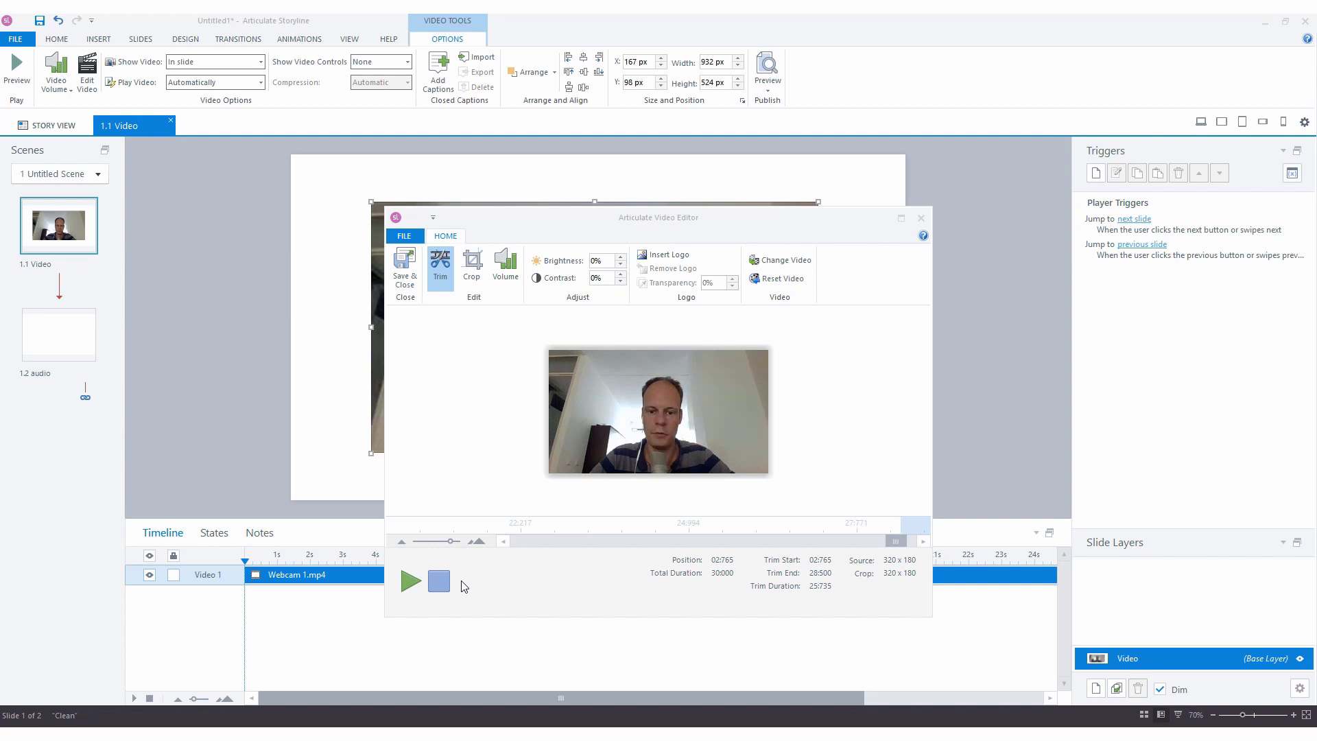
pyautogui.click(783, 280)
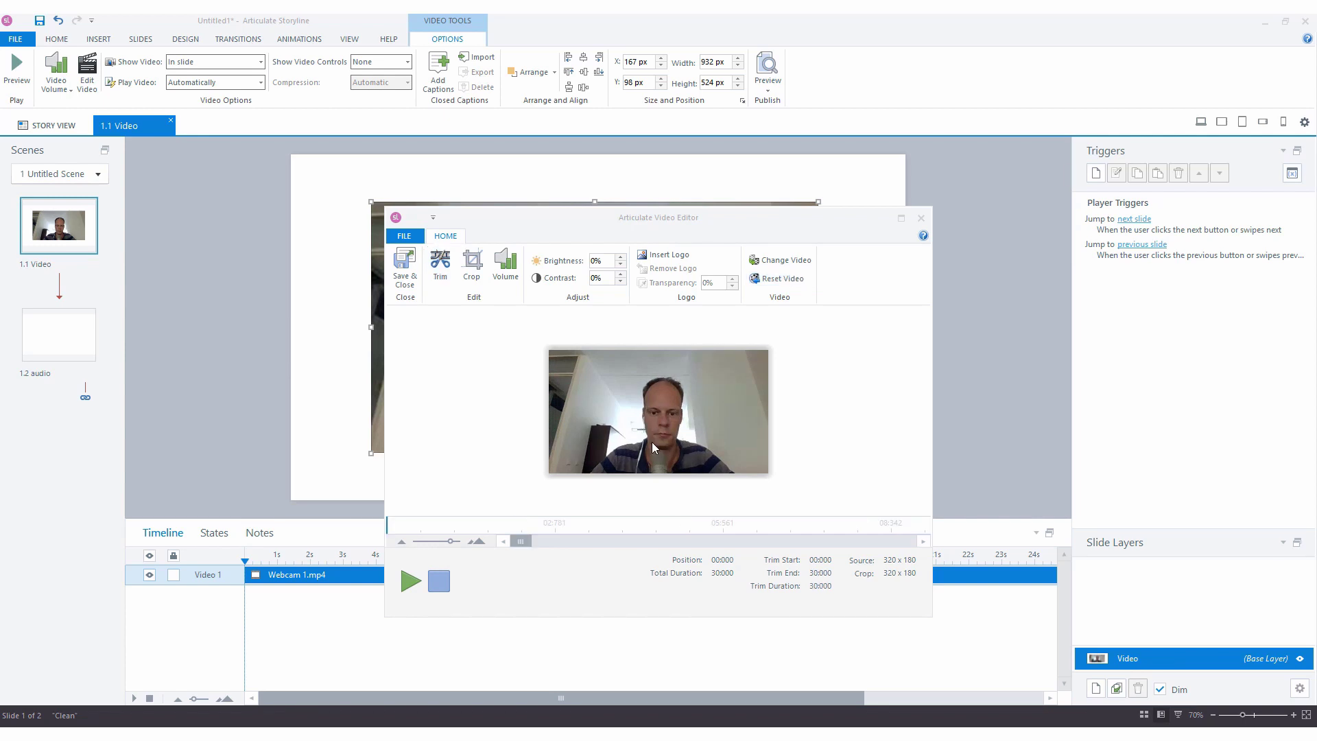
# - Crop the webcam video to about 240 x 156, keeping the face inside the frame
pyautogui.click(473, 269)
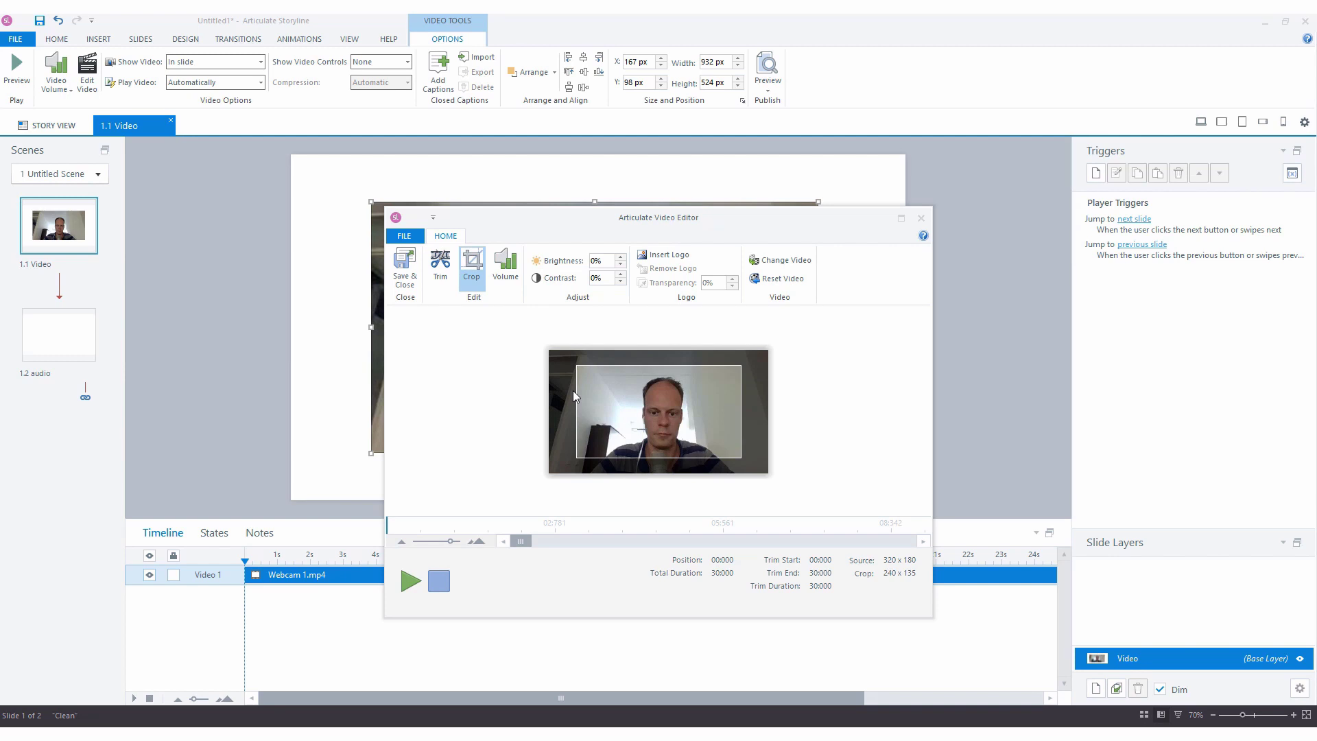
pyautogui.moveTo(648, 365); pyautogui.dragTo(642, 395)
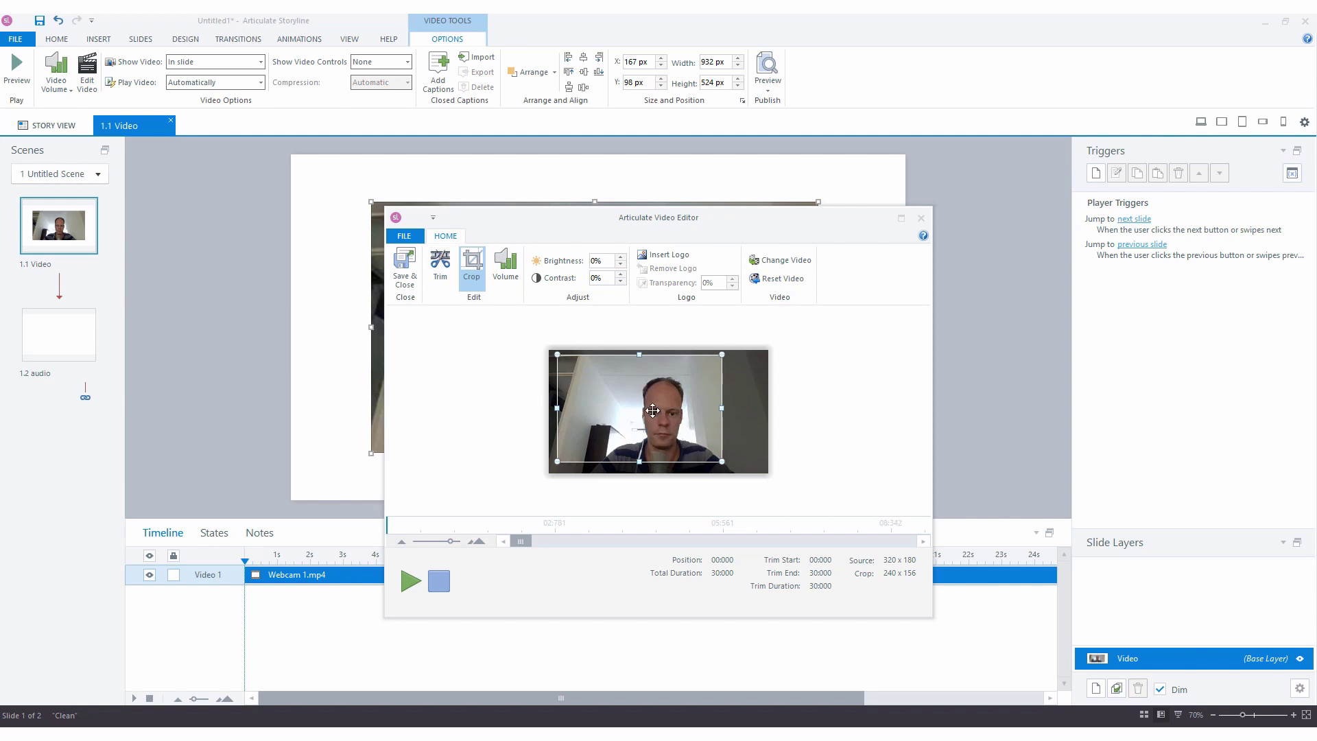
pyautogui.moveTo(653, 410); pyautogui.dragTo(661, 411)
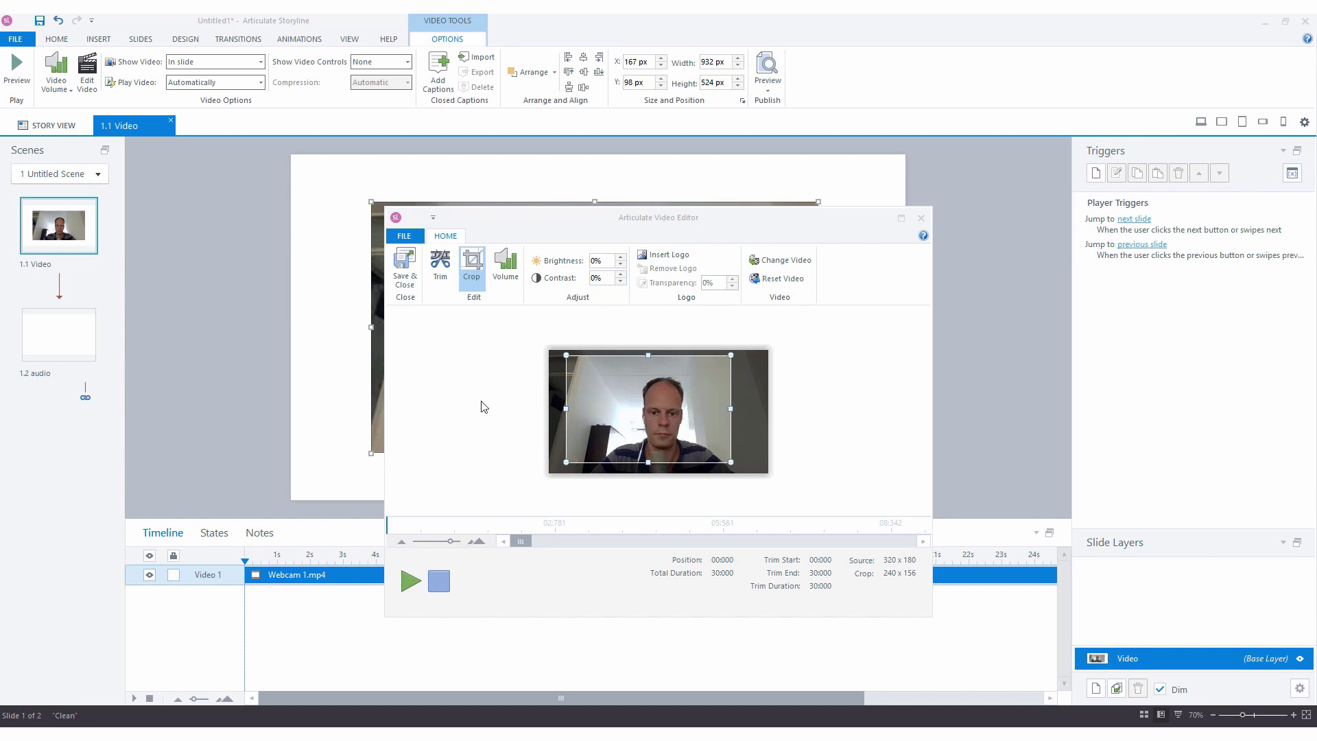
# - Check the video's volume options without changing them and set the brightness to 1%
pyautogui.click(513, 273)
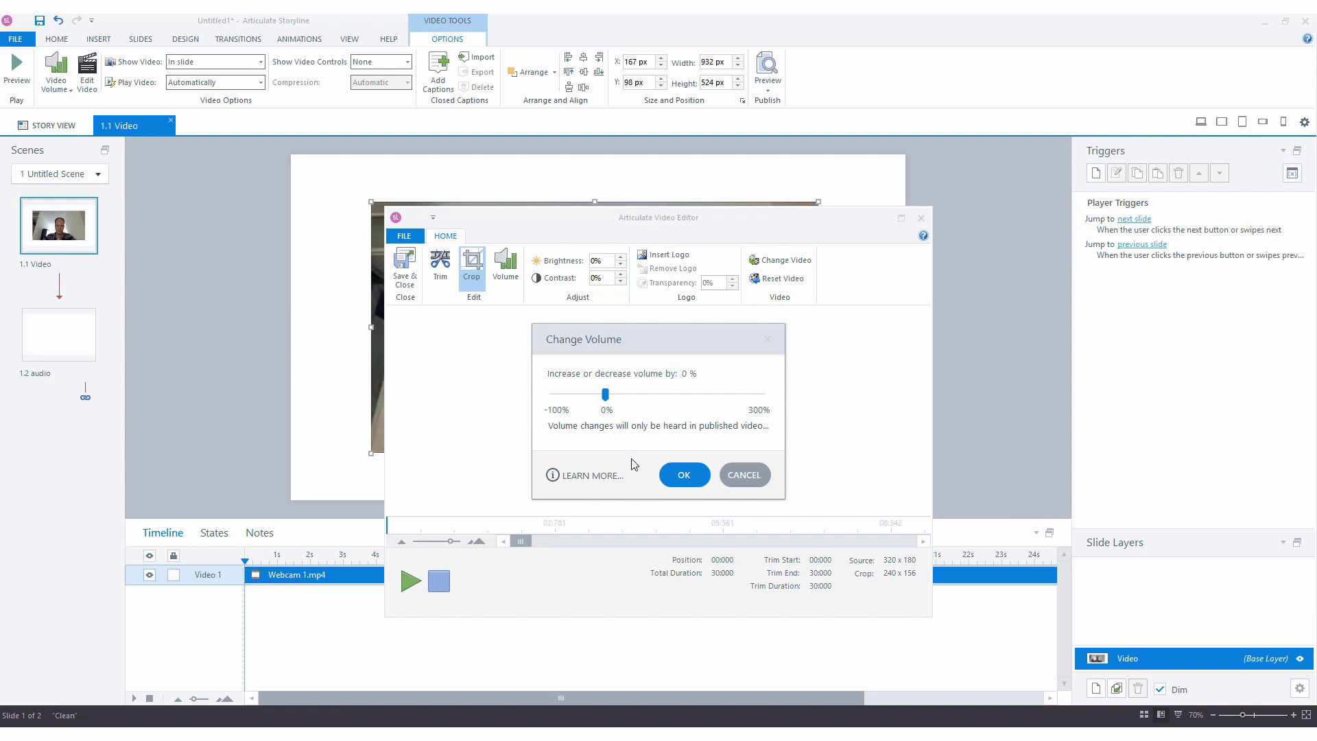
pyautogui.click(741, 479)
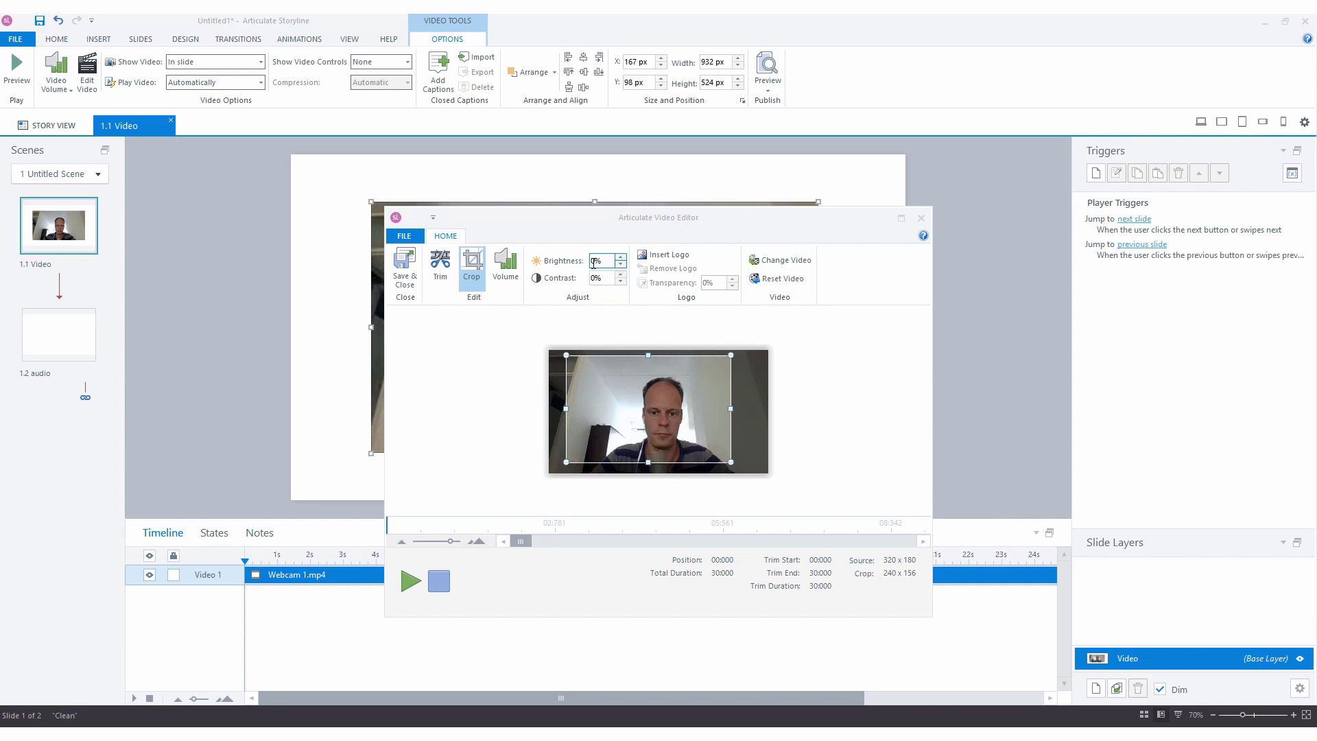
pyautogui.click(620, 257)
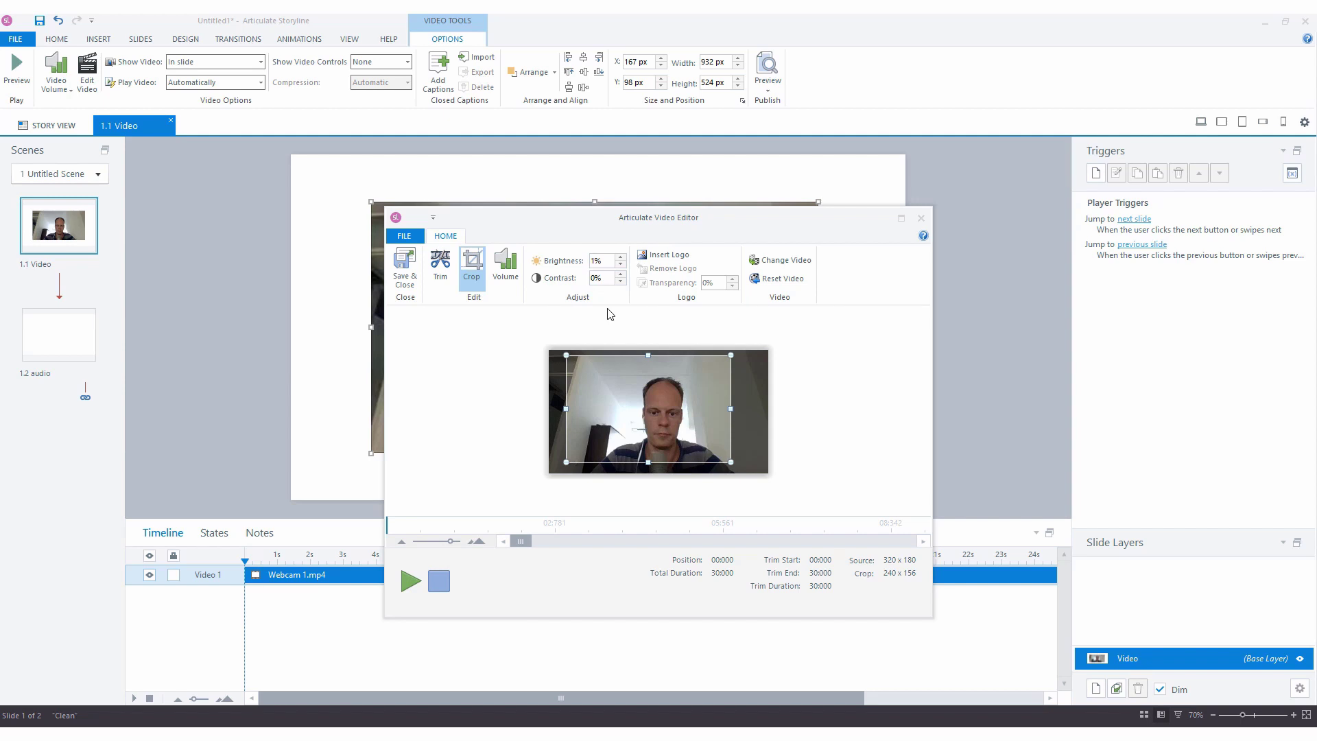
# - Insert logo-wit.png as a small logo in the lower-right corner of the video, and save and close the video edits
pyautogui.click(671, 256)
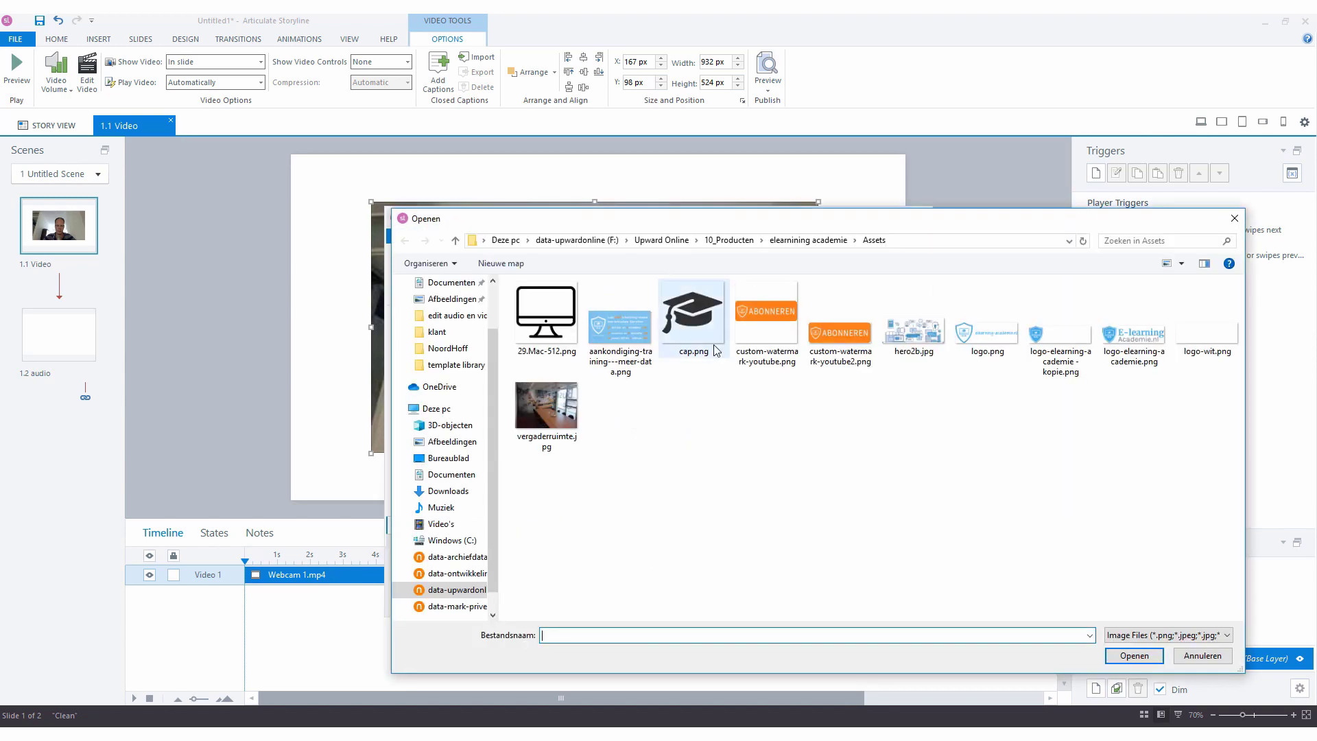
pyautogui.click(1204, 330)
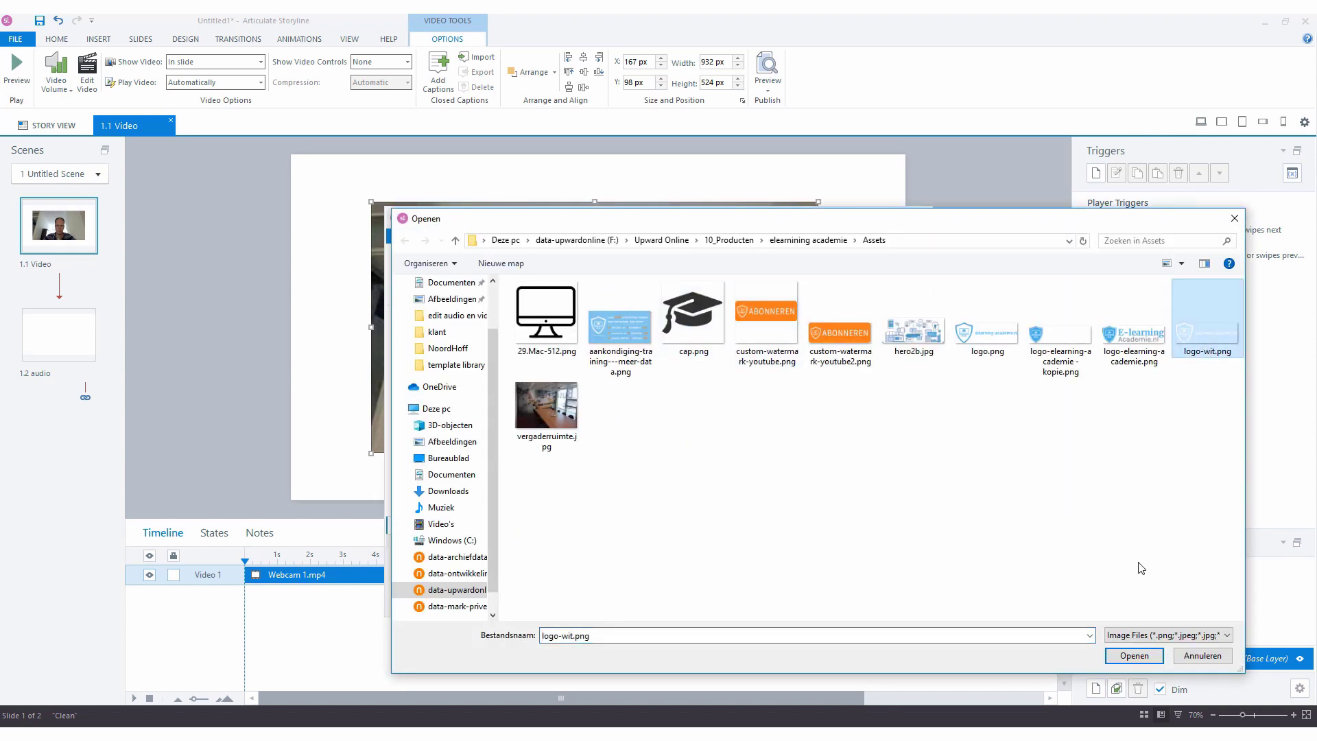
pyautogui.click(1127, 656)
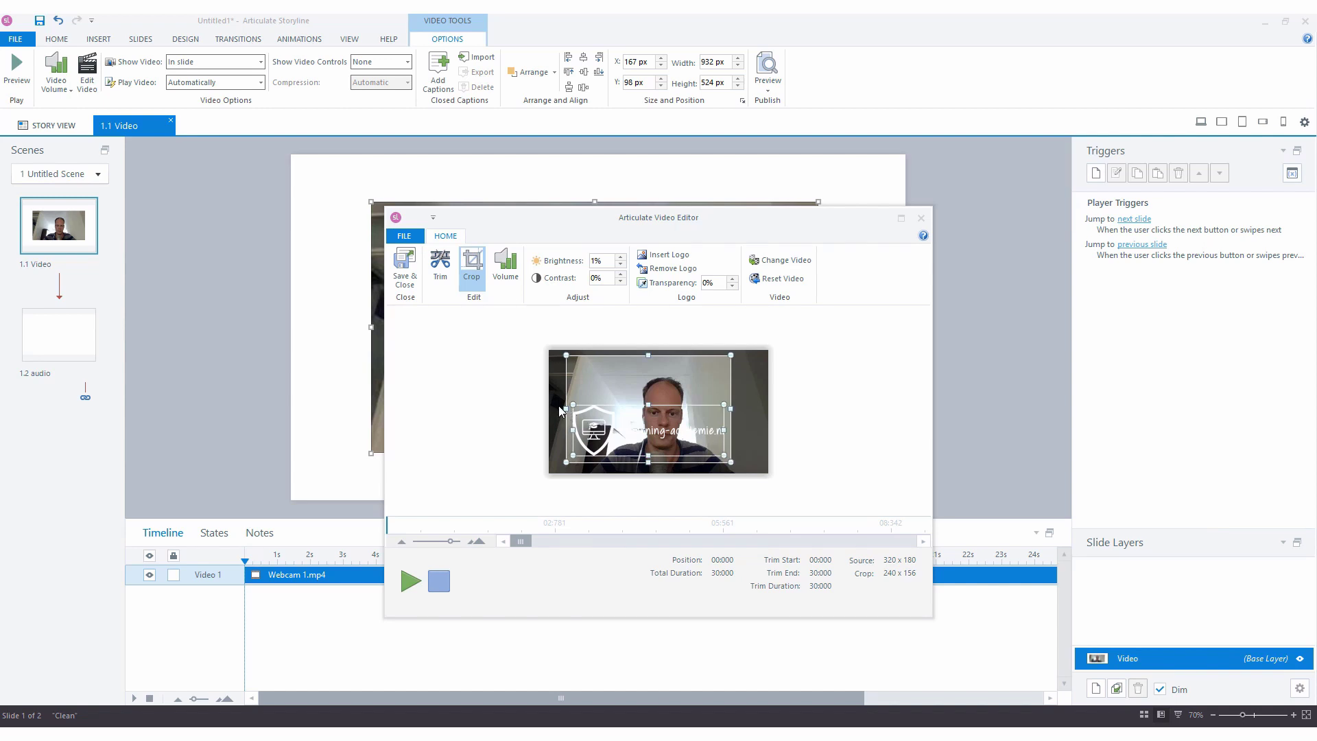
pyautogui.moveTo(583, 412); pyautogui.dragTo(714, 461)
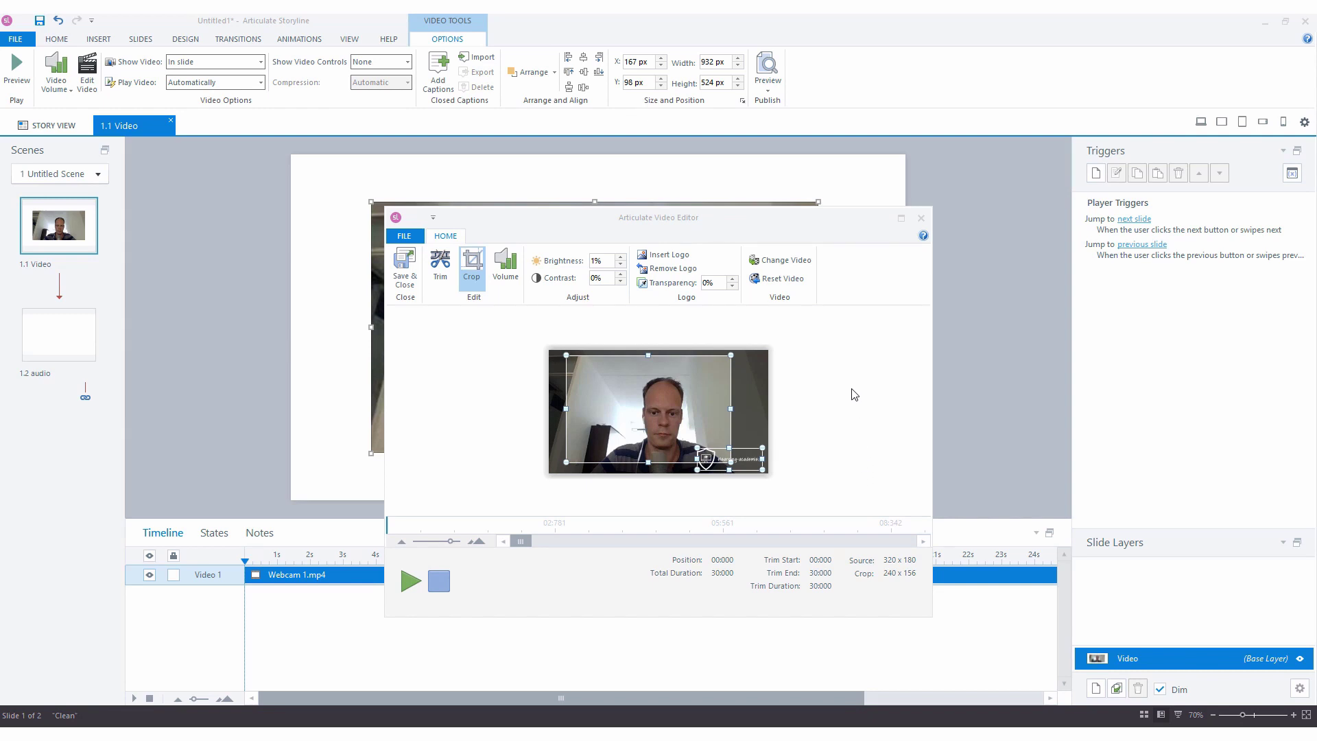
pyautogui.click(406, 273)
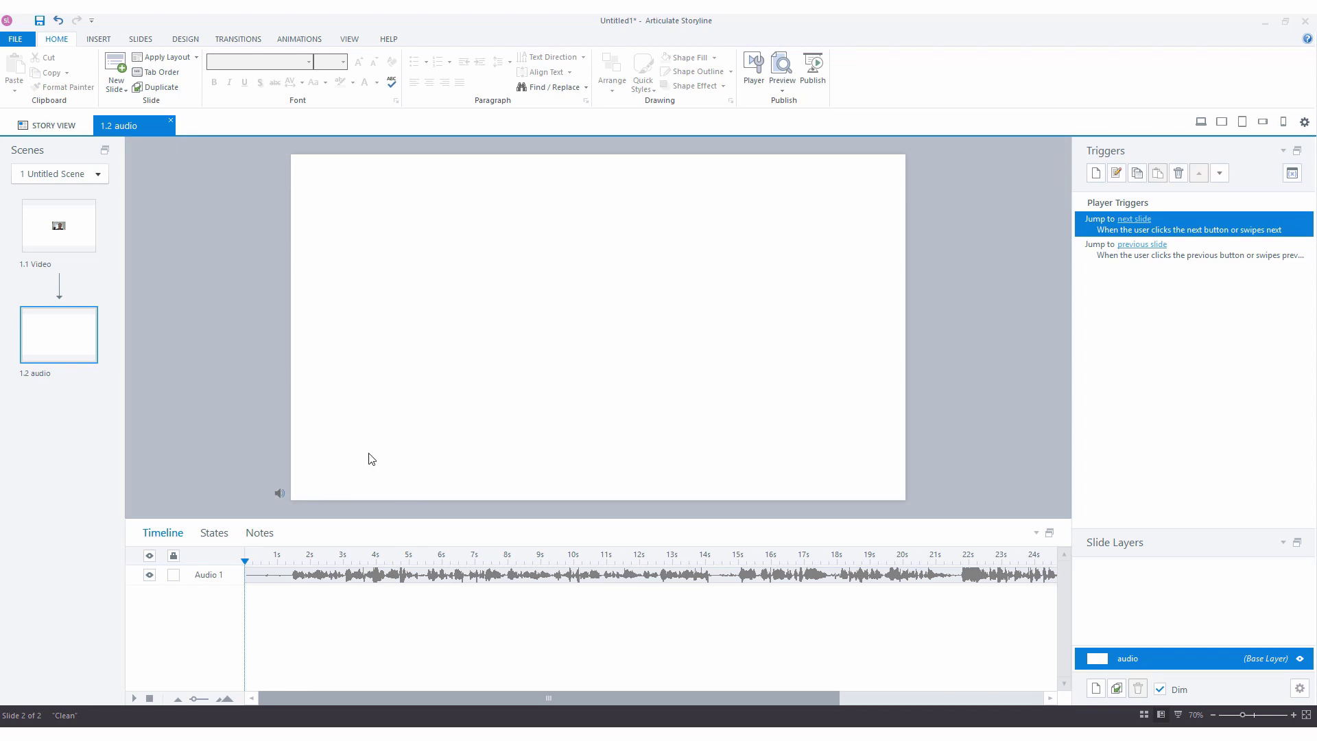
# - Open Audio 1 on slide 1.2 in the Audio Editor and delete the short pause from about 14.22 to 14.78 s
pyautogui.click(324, 575)
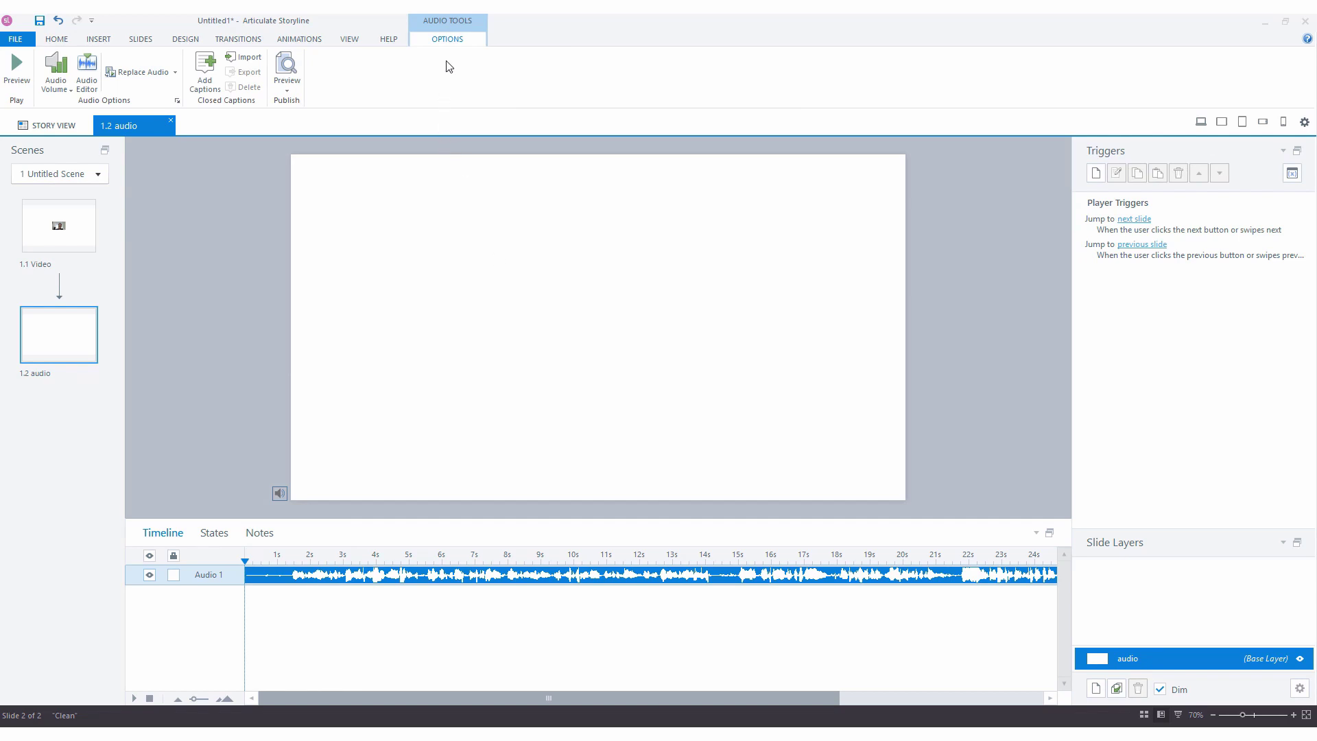
pyautogui.click(88, 83)
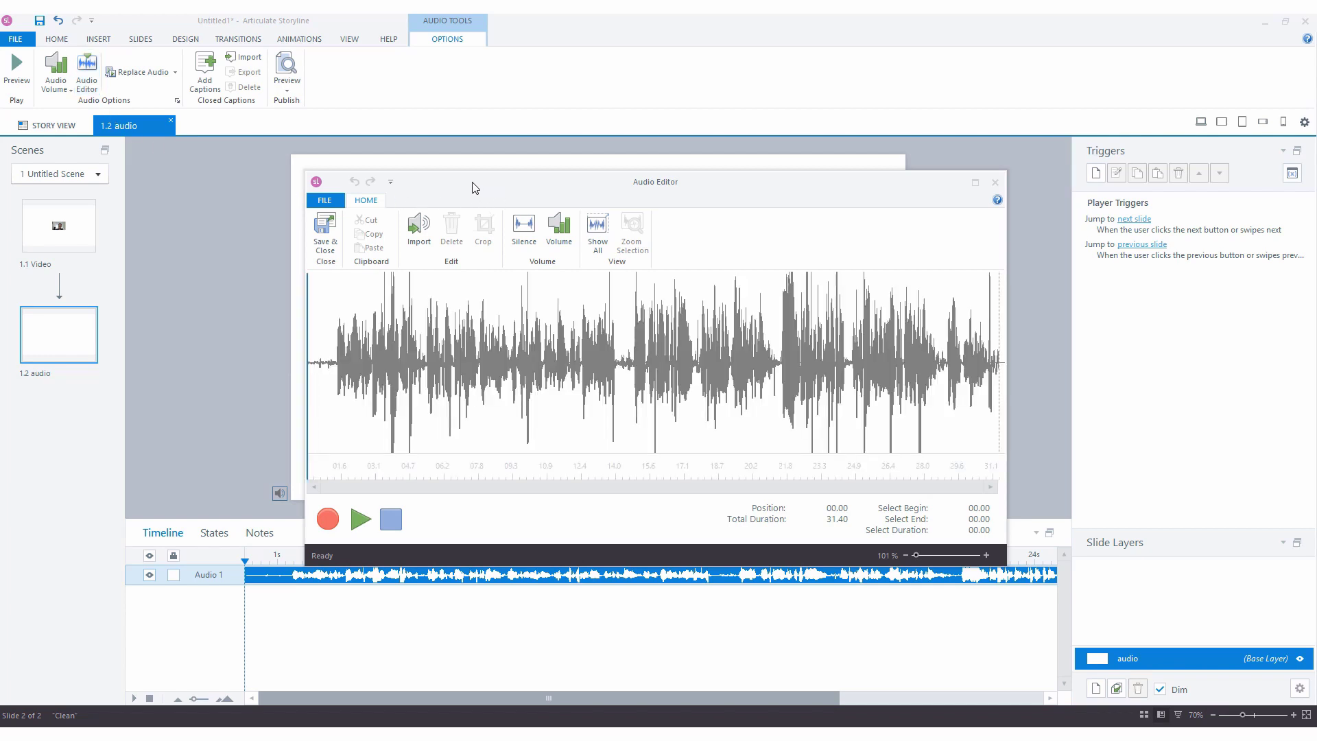
pyautogui.click(418, 228)
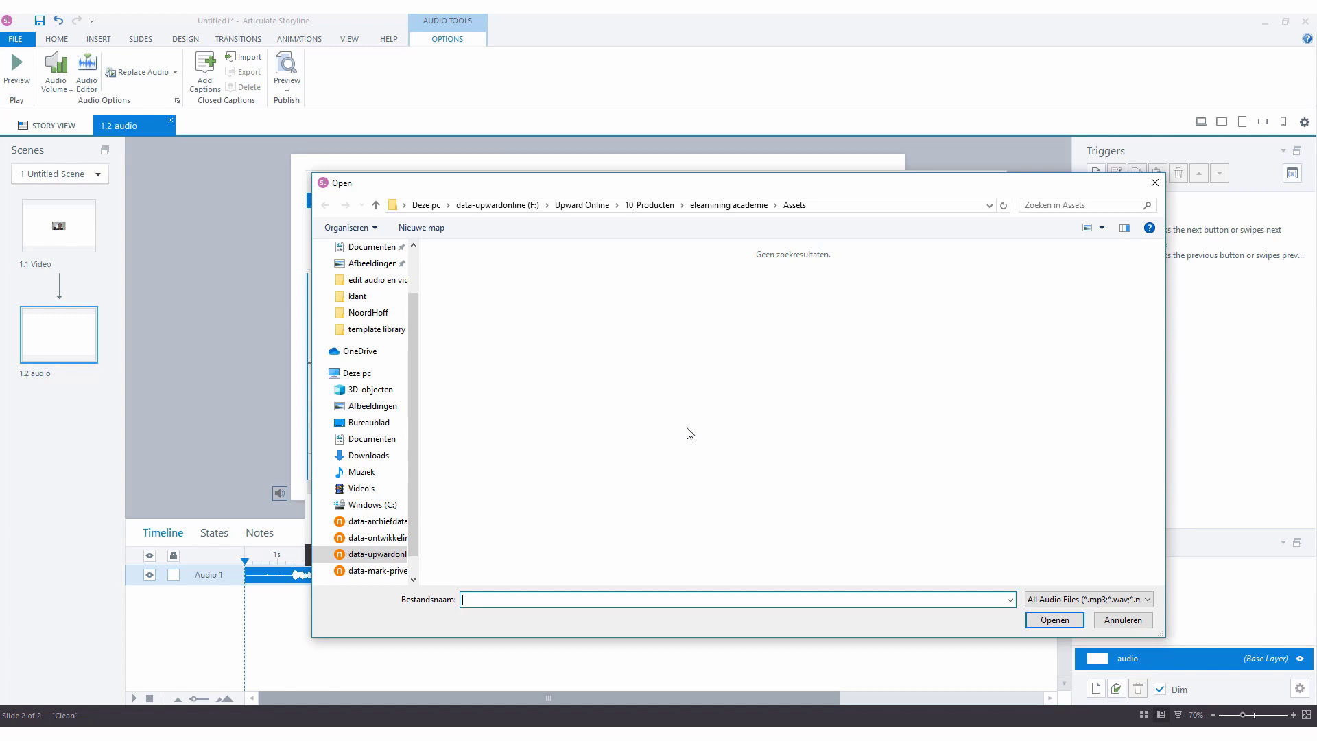
pyautogui.click(1123, 620)
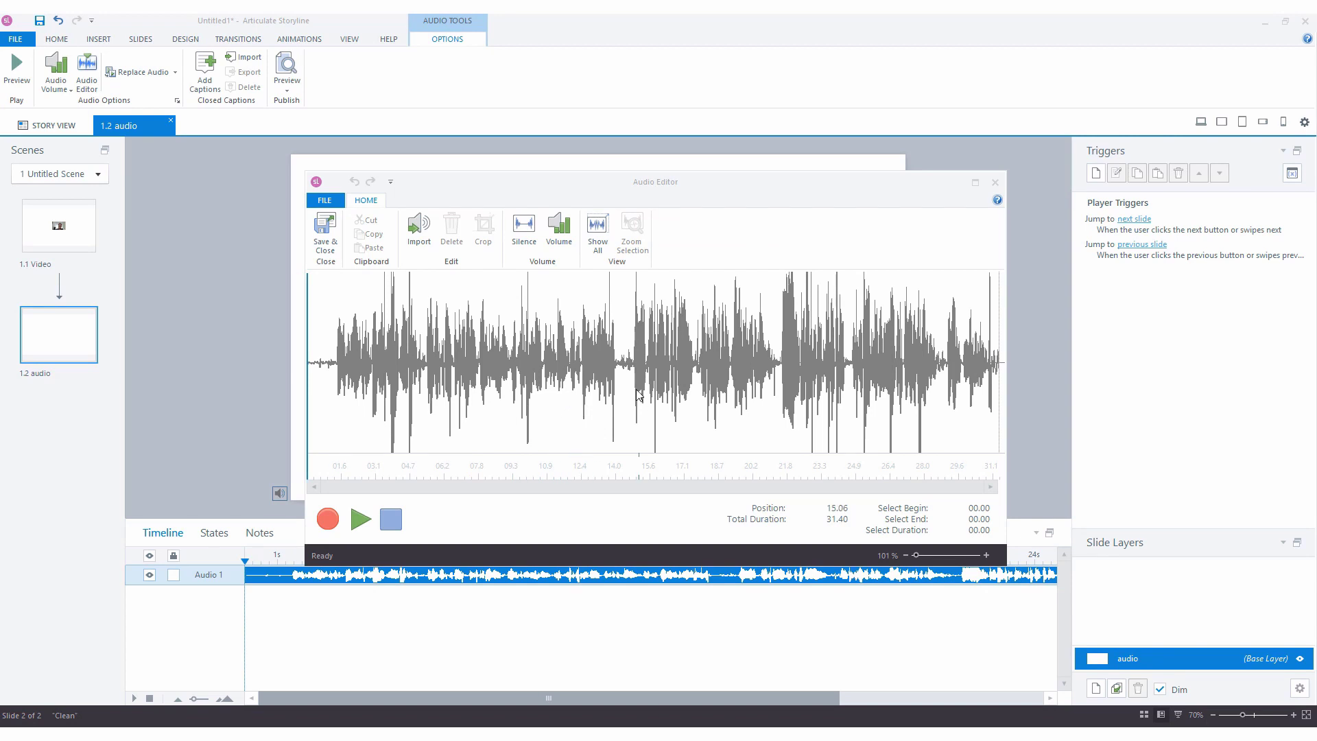
pyautogui.moveTo(620, 364); pyautogui.dragTo(632, 366)
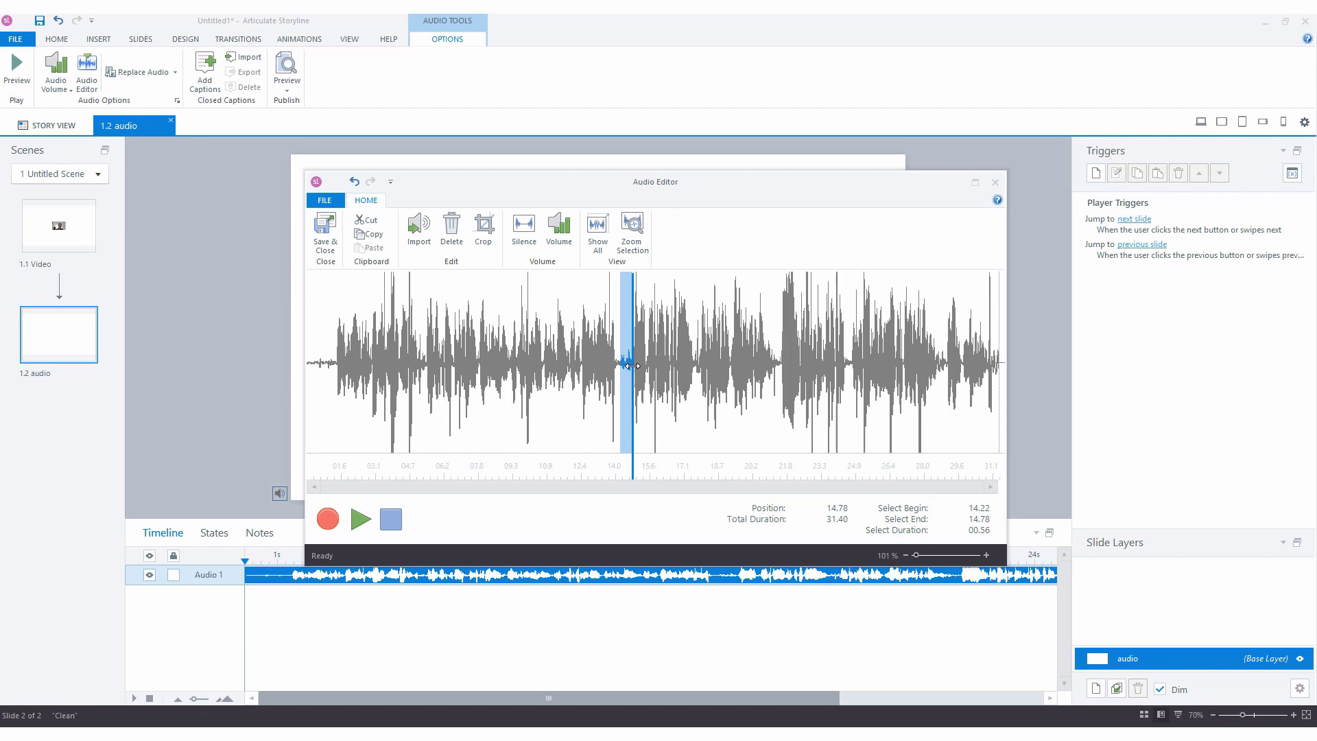
pyautogui.press('Delete')
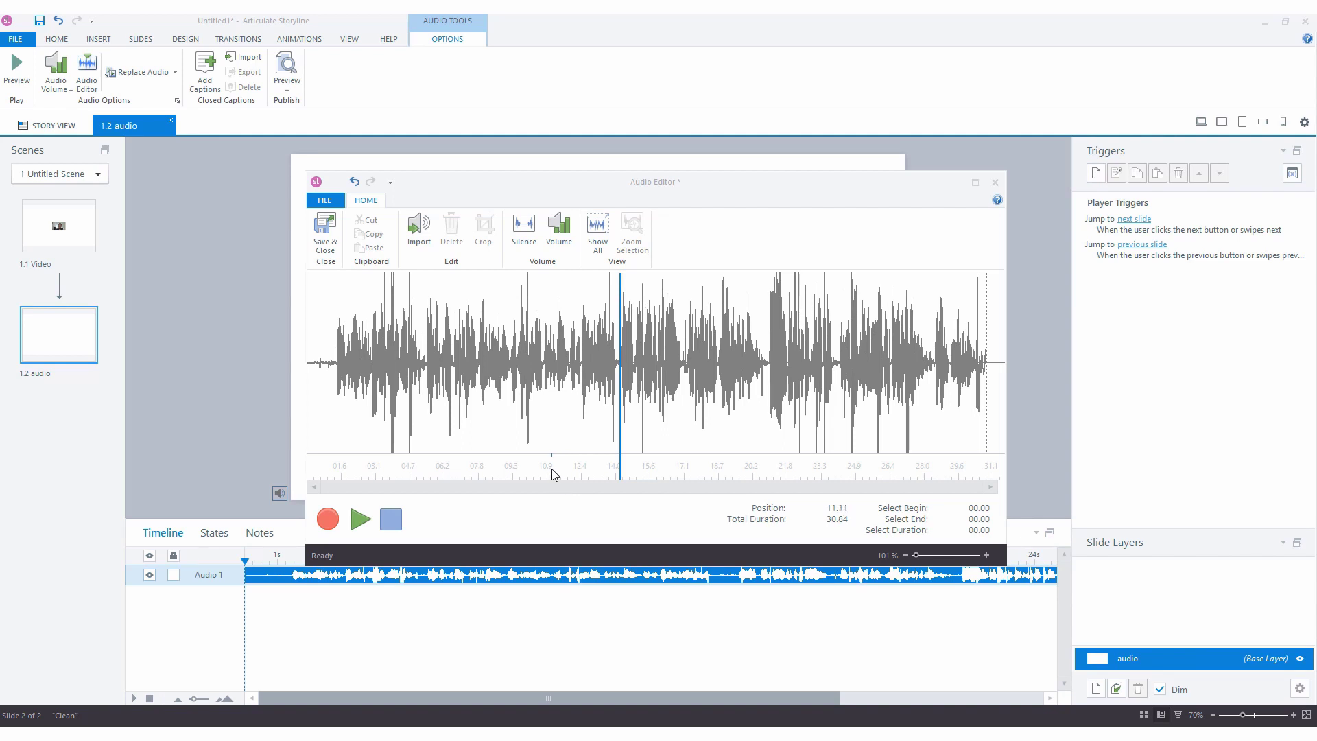
# - Crop the audio to the section from about 1.09 to 5.41 s
pyautogui.click(330, 352)
pyautogui.moveTo(332, 352); pyautogui.dragTo(426, 352)
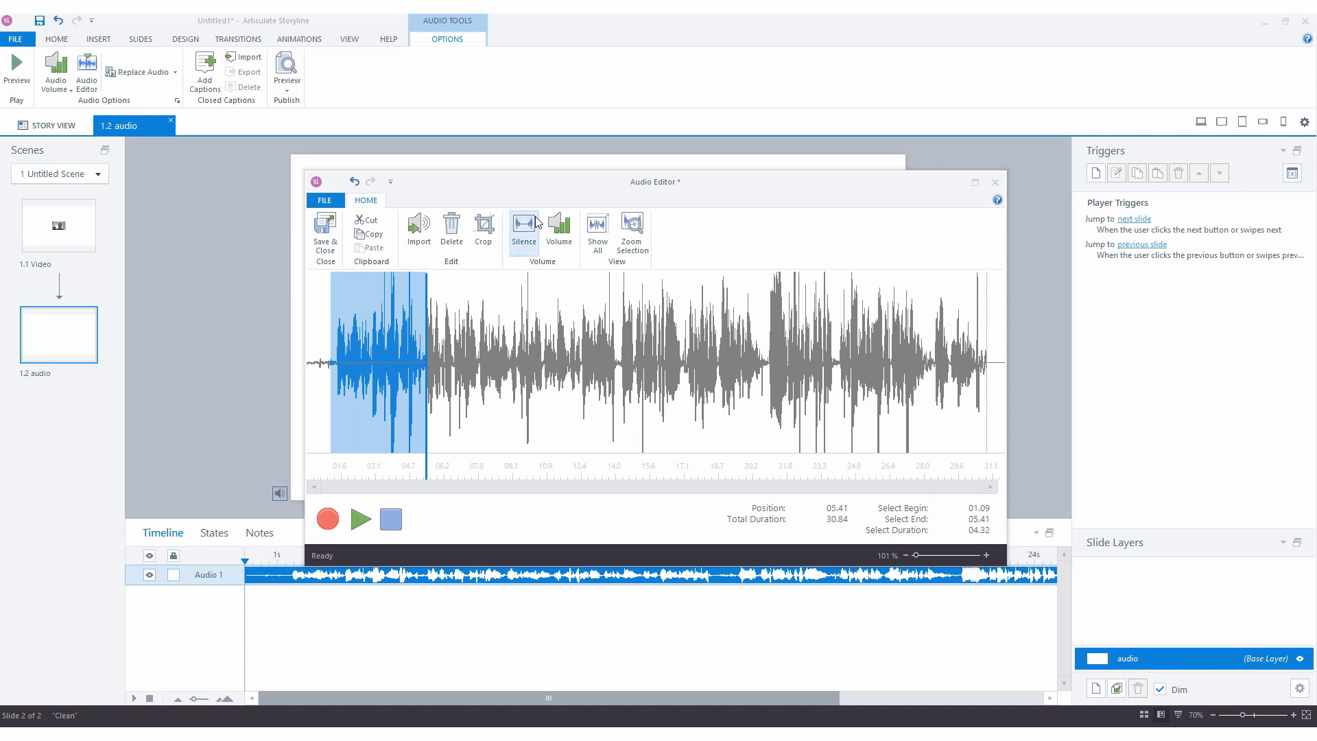
pyautogui.click(483, 228)
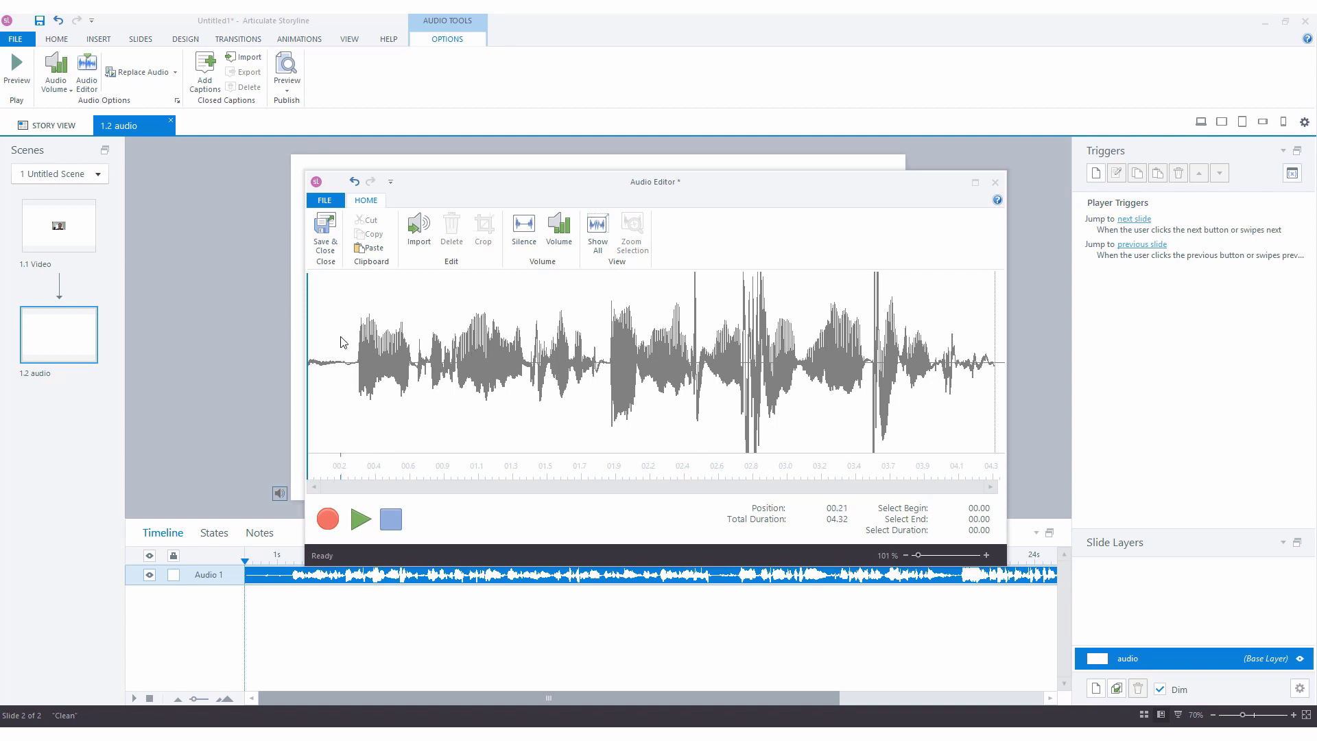
# - Insert 1 s of silence at about 1.89 s in the cropped audio, and undo both the silence and the crop
pyautogui.click(558, 463)
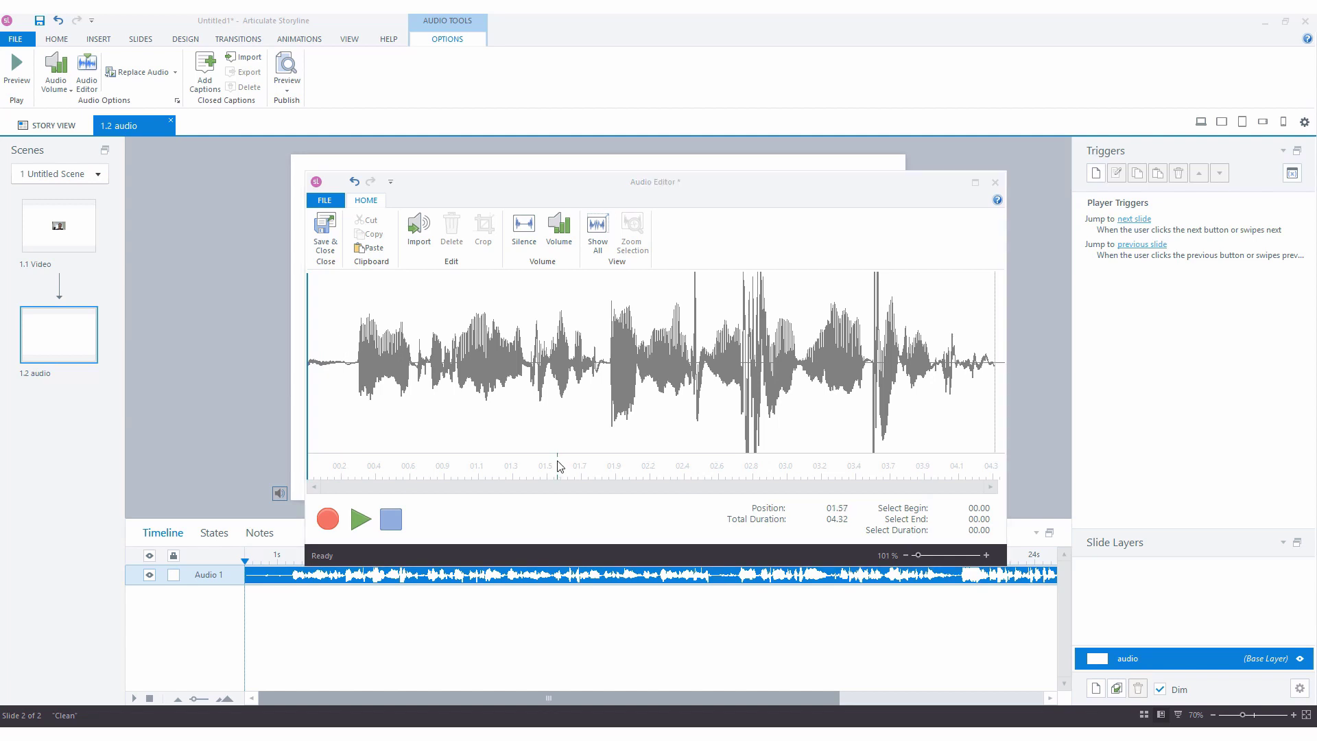
pyautogui.click(553, 461)
pyautogui.click(523, 226)
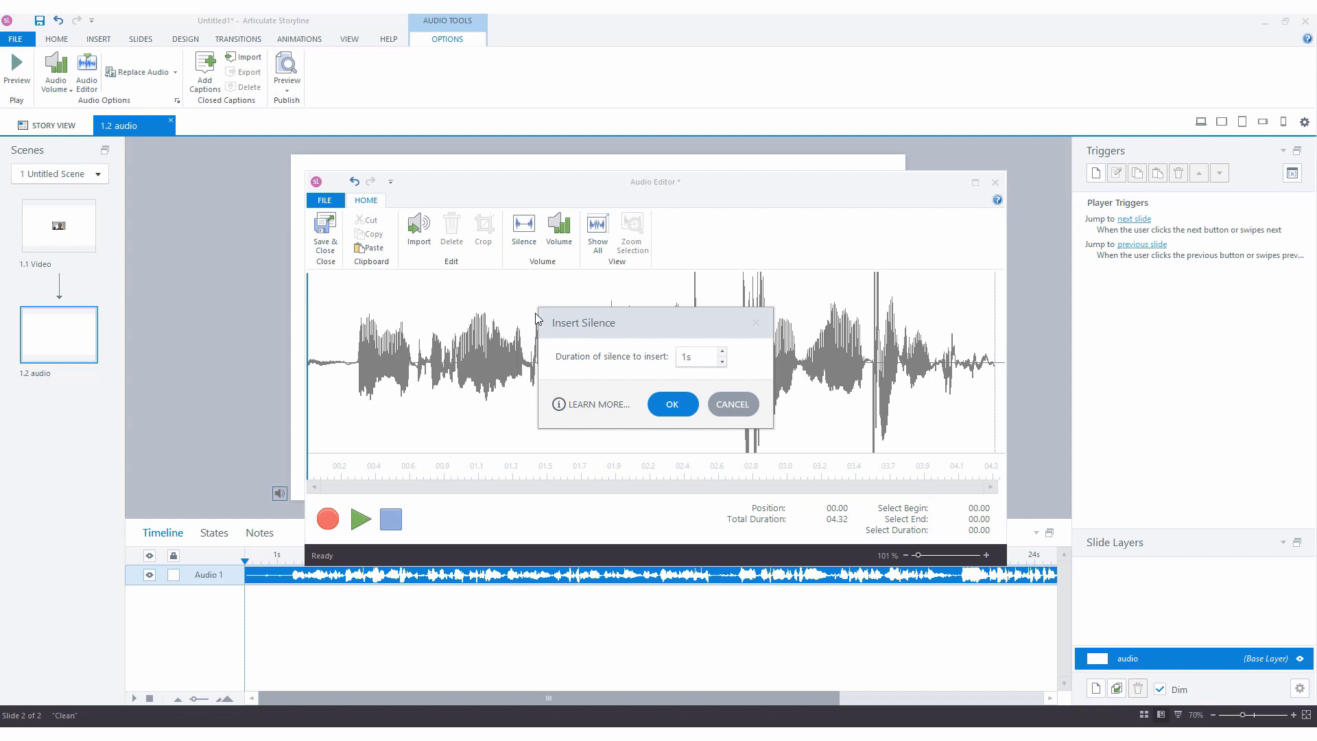
pyautogui.click(732, 404)
pyautogui.click(608, 371)
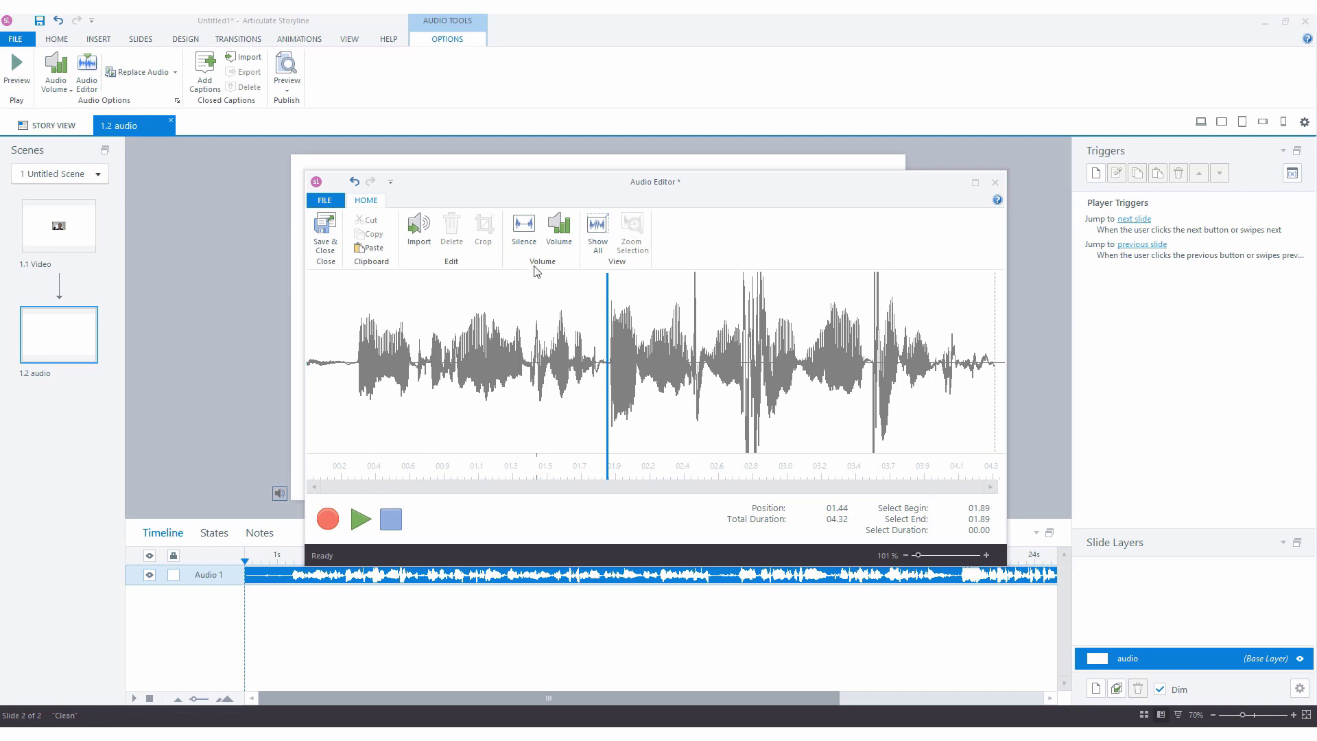
pyautogui.click(524, 230)
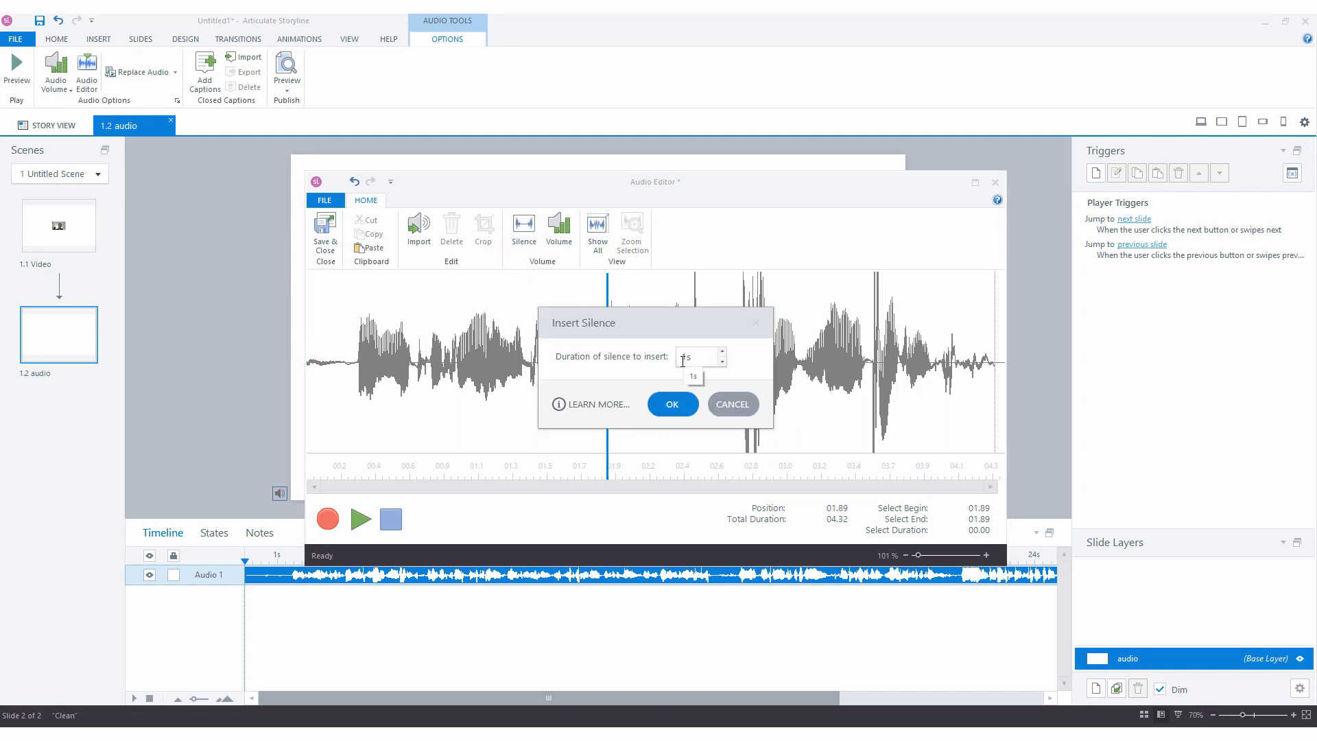
pyautogui.click(673, 405)
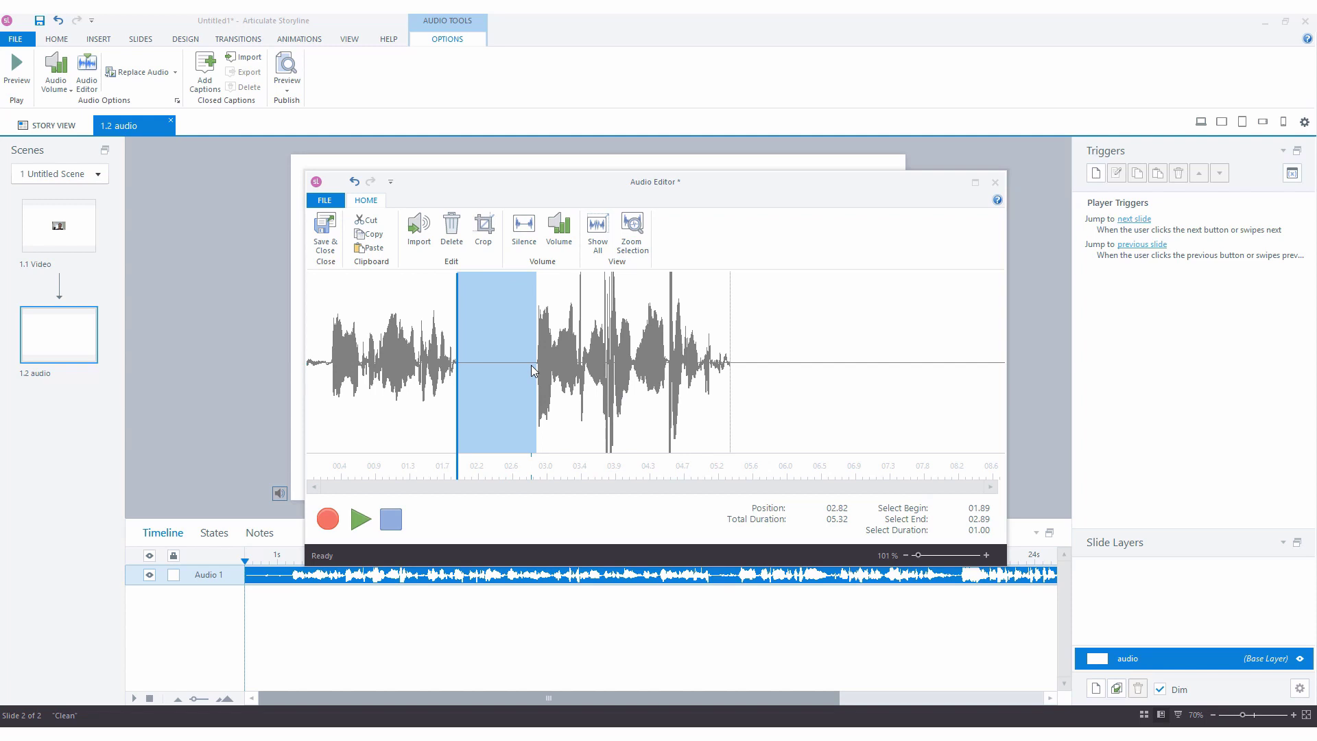
pyautogui.hotkey('ctrl', 'z')
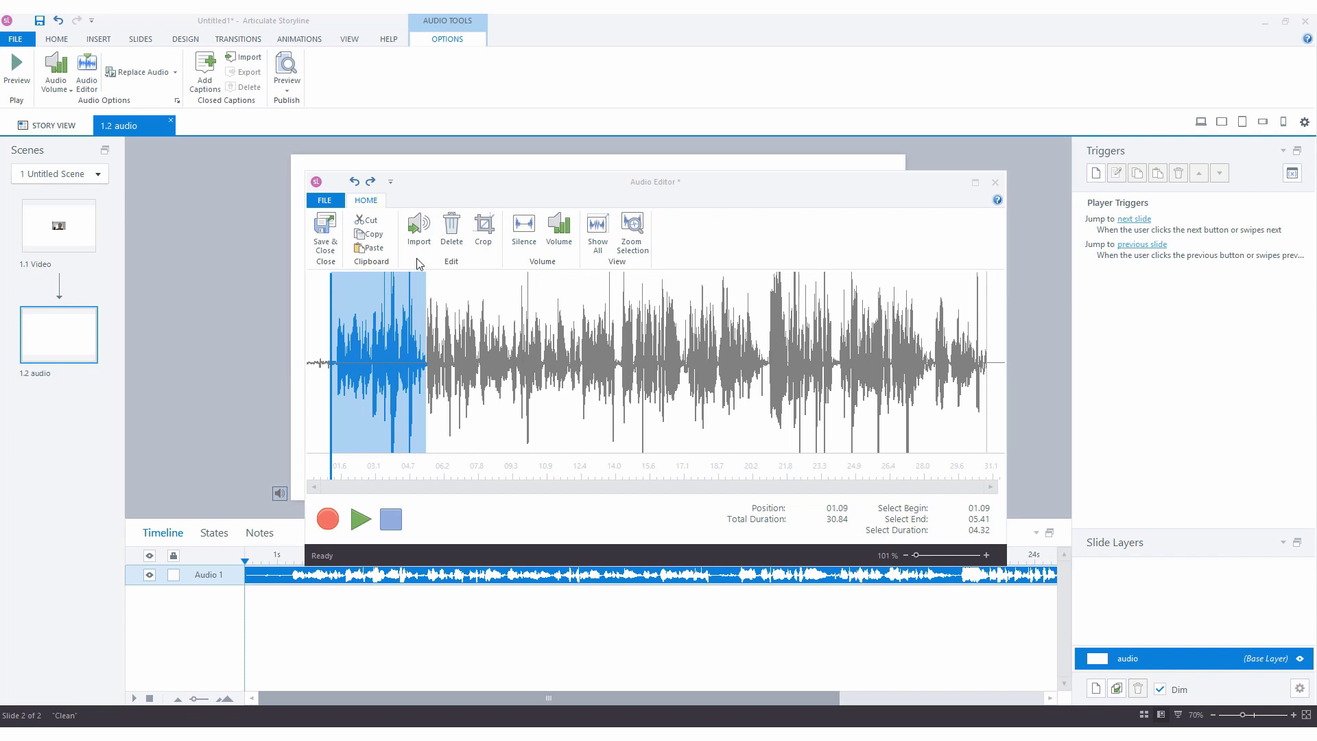
# - Adjust the volume of the selected audio section from 1.09 to 5.41 s
pyautogui.click(560, 230)
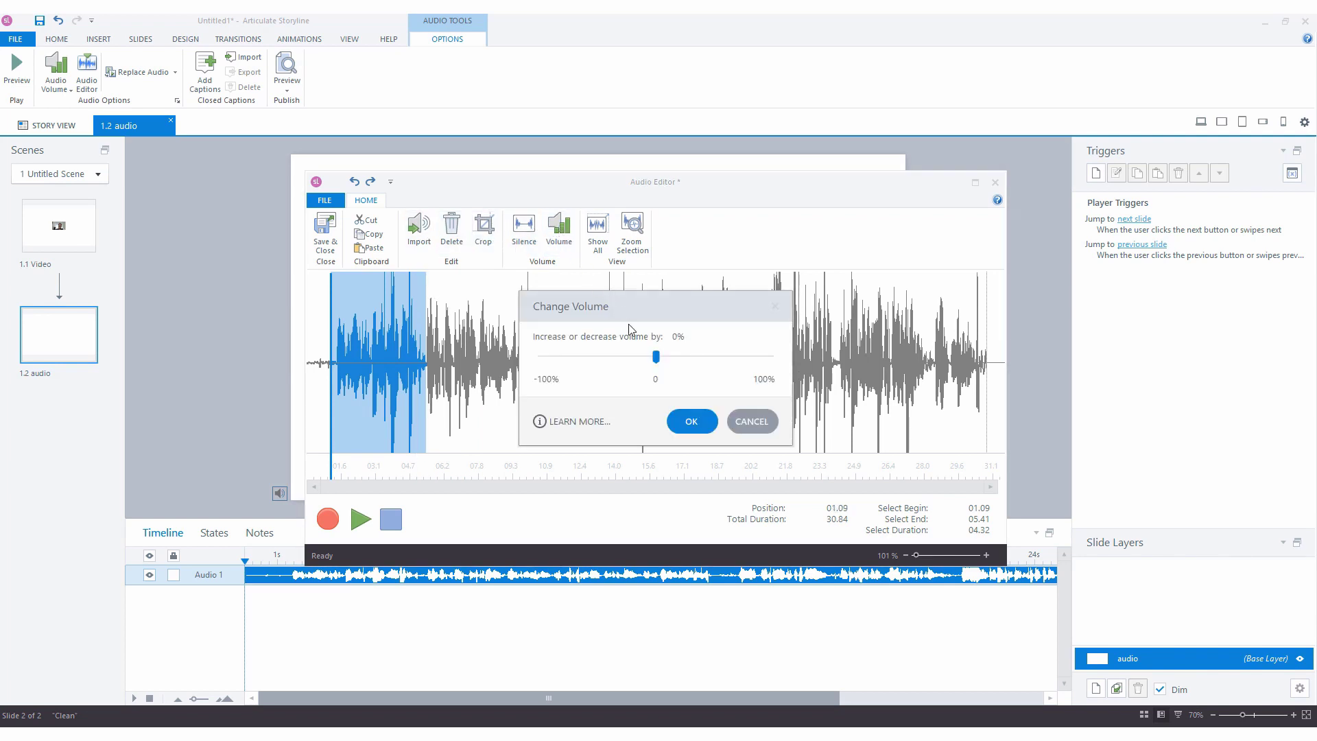
pyautogui.moveTo(658, 362)
pyautogui.mouseDown()
pyautogui.moveTo(576, 362)
pyautogui.moveTo(733, 369)
pyautogui.moveTo(653, 362)
pyautogui.mouseUp()
pyautogui.click(691, 423)
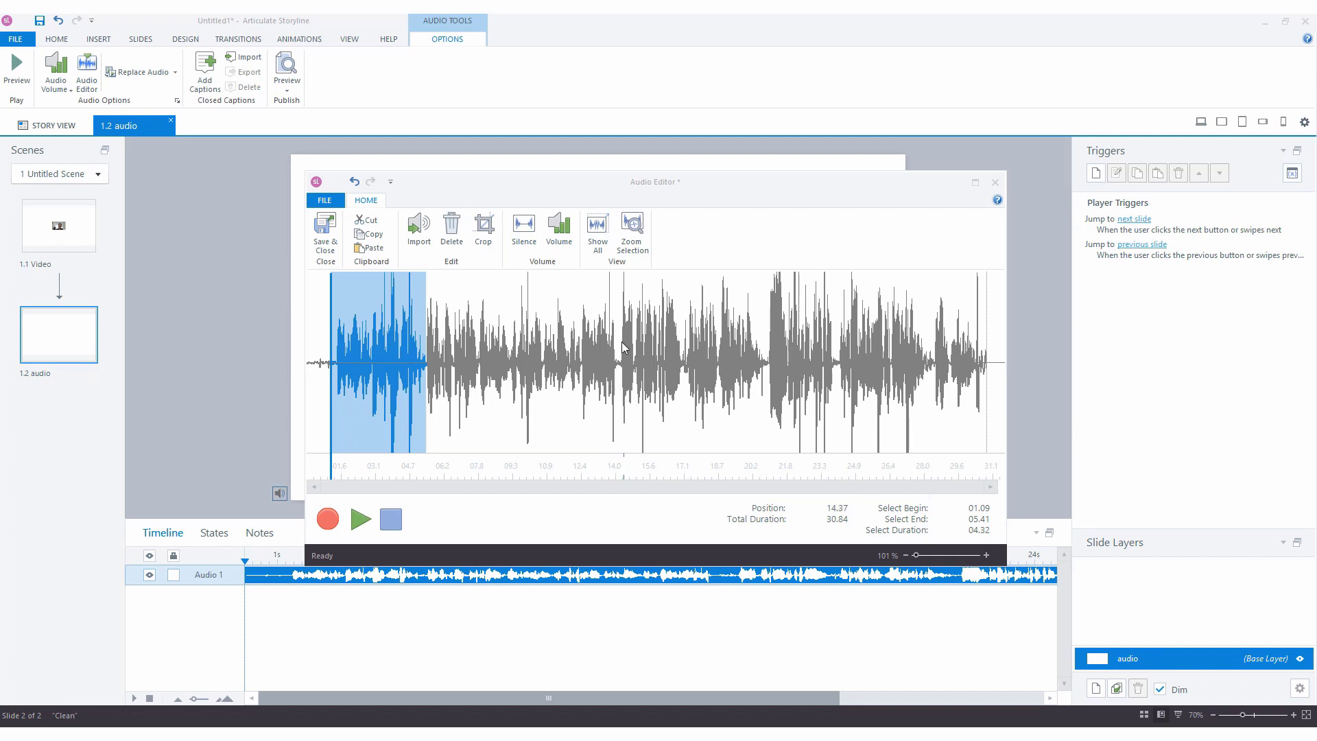
# - Inspect the audio section from about 14.19 to 21.75 s up close, and save and close the audio edits
pyautogui.moveTo(619, 362); pyautogui.dragTo(786, 375)
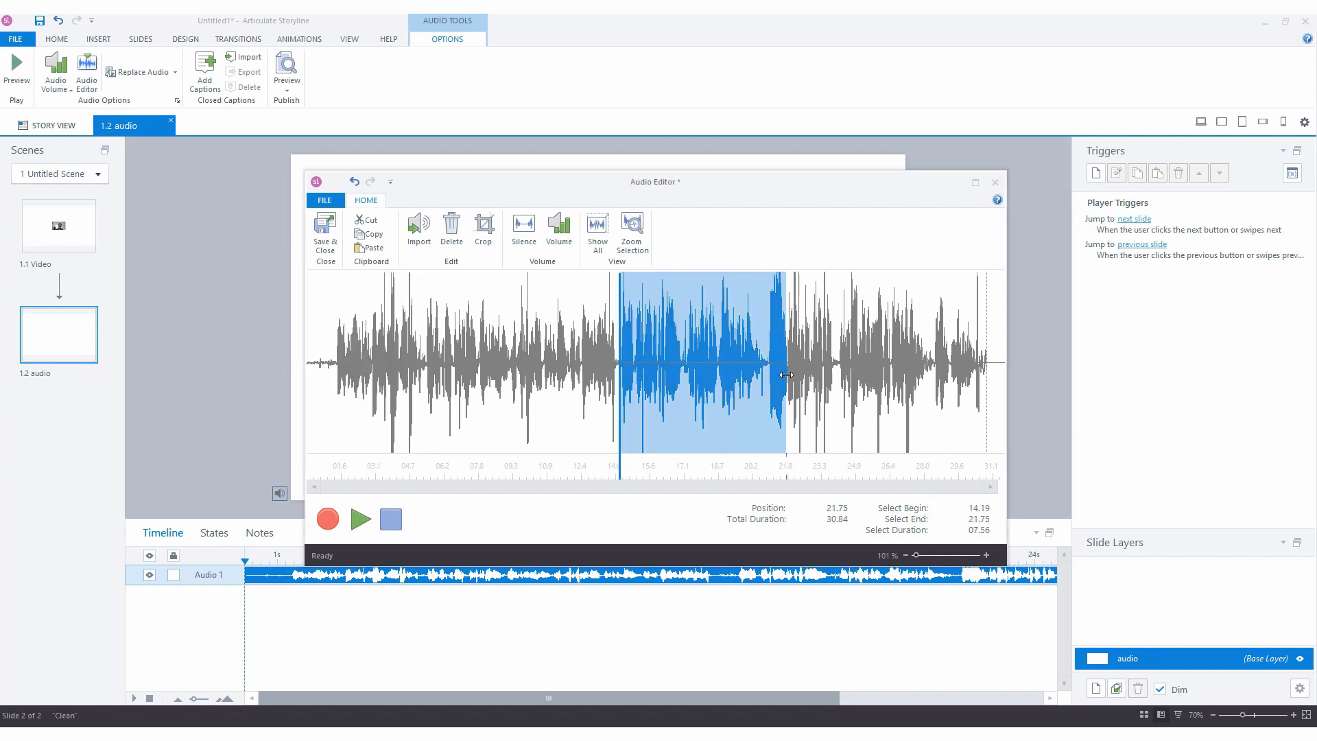
pyautogui.click(632, 241)
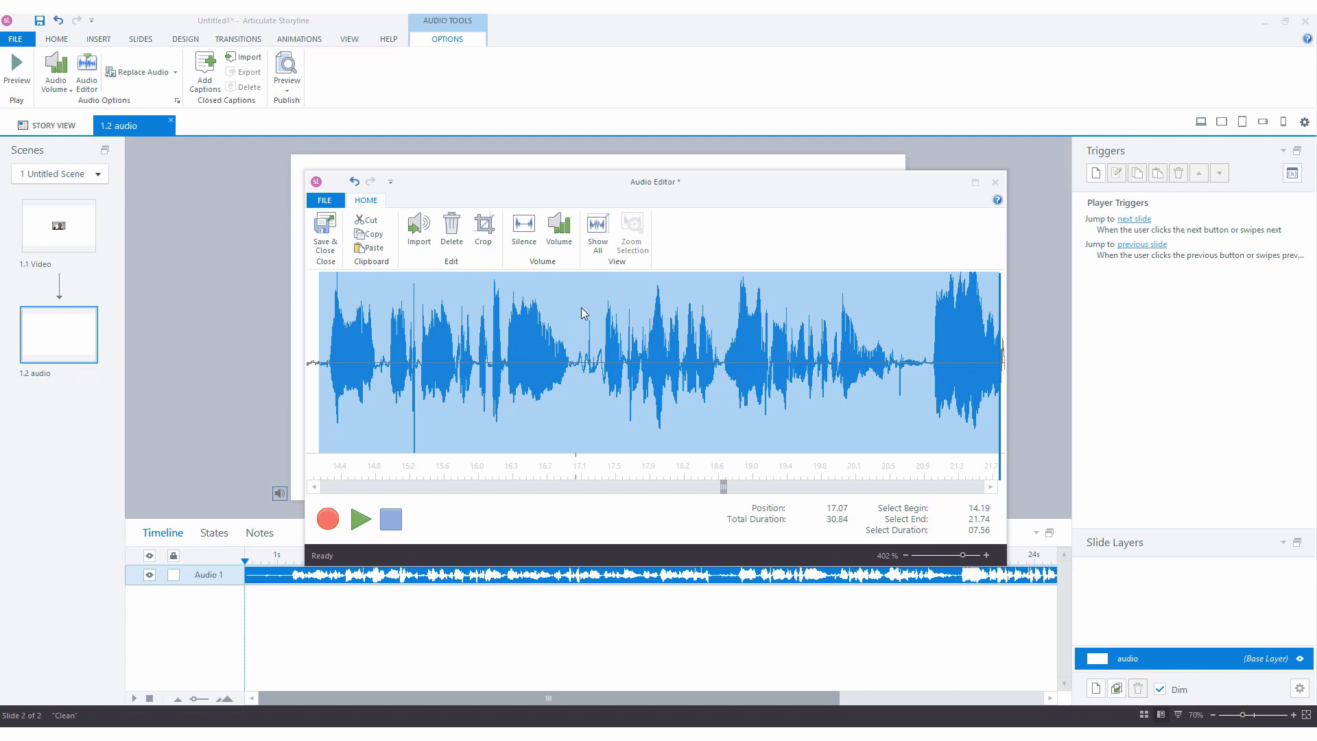
pyautogui.click(597, 229)
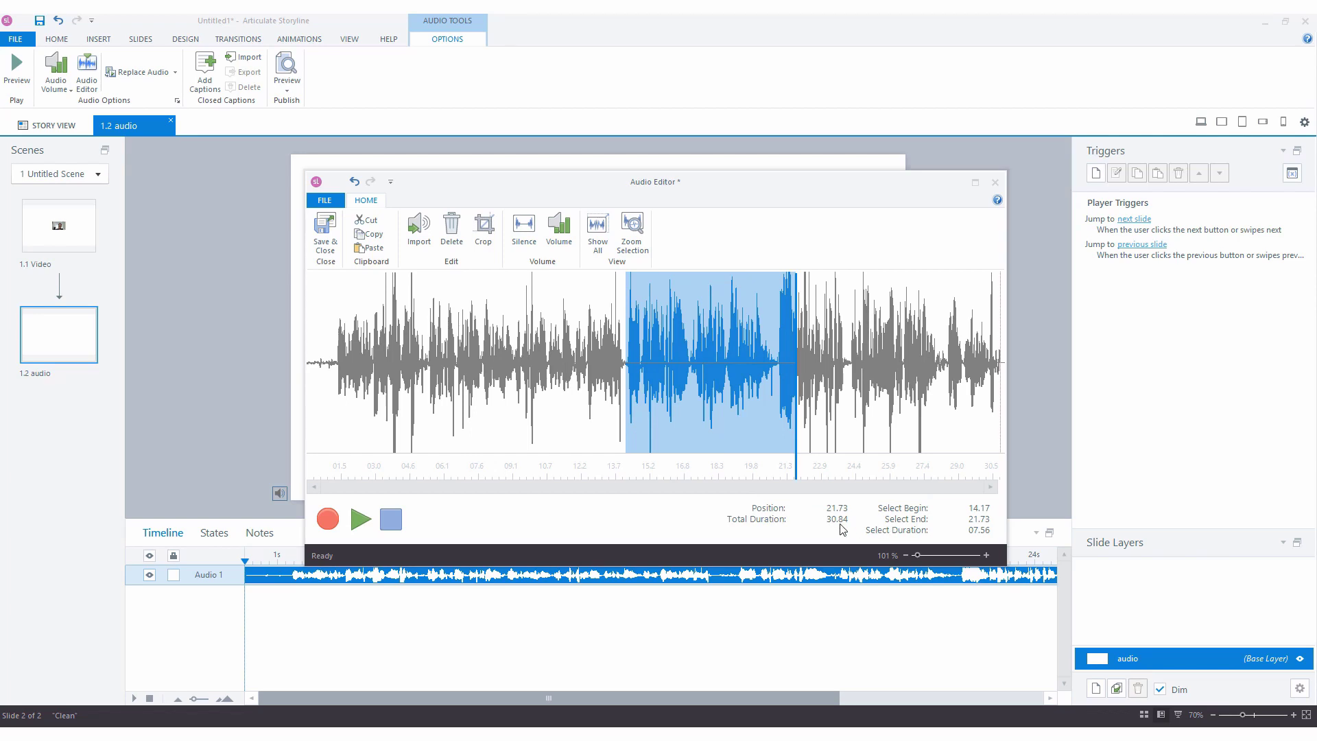
pyautogui.moveTo(917, 555)
pyautogui.mouseDown()
pyautogui.moveTo(968, 556)
pyautogui.moveTo(927, 559)
pyautogui.mouseUp()
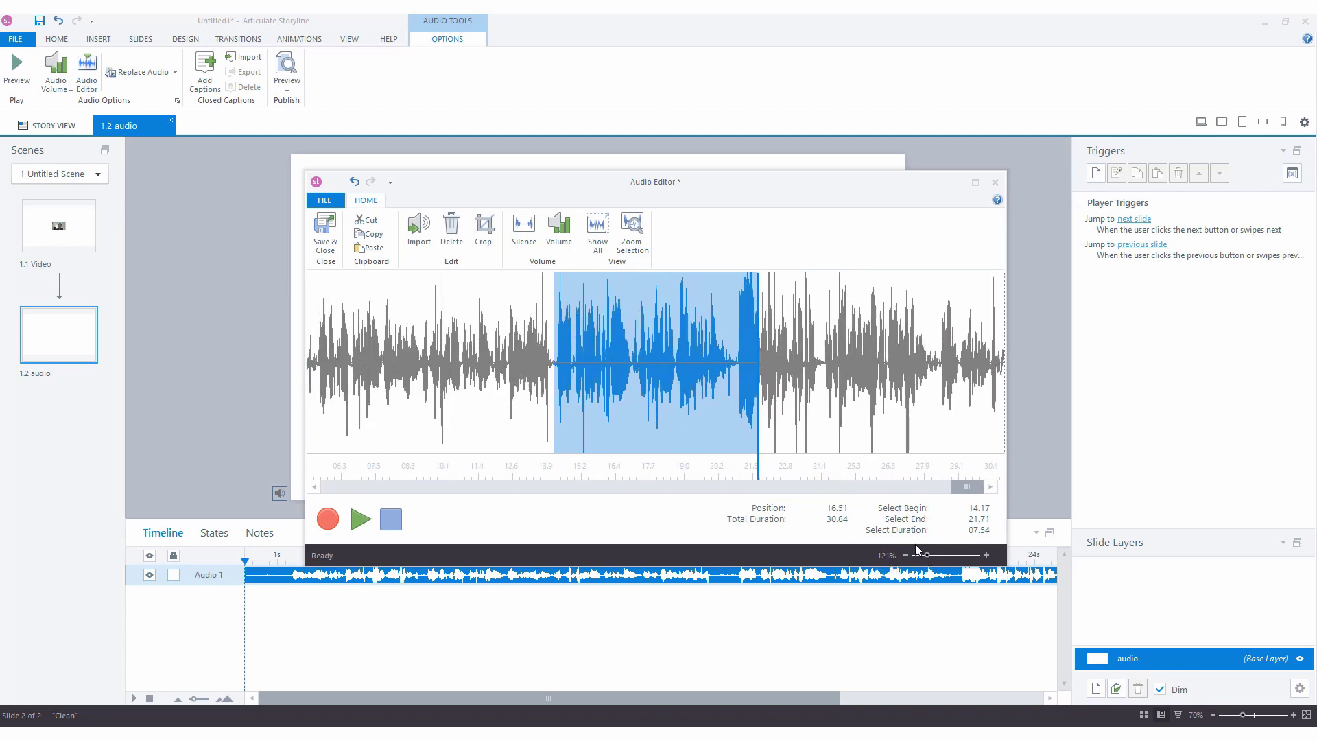
pyautogui.click(791, 632)
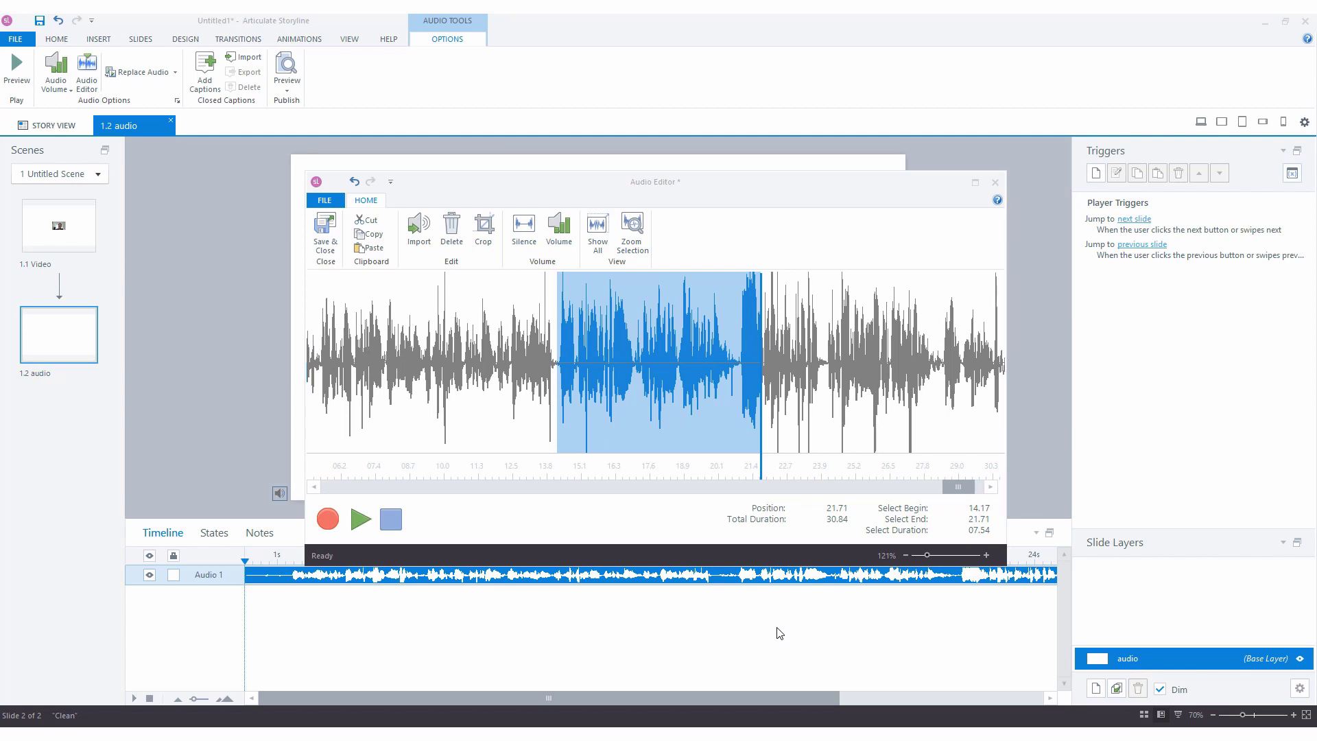
pyautogui.click(324, 242)
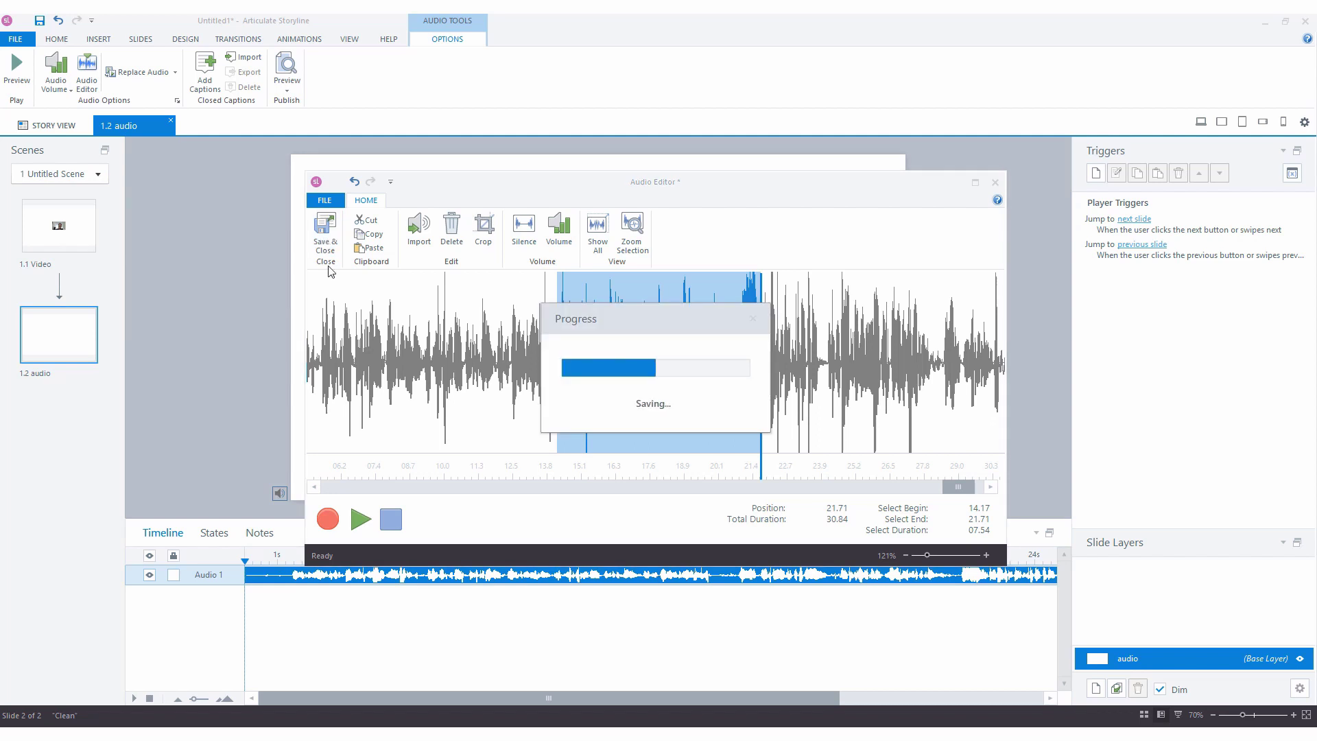